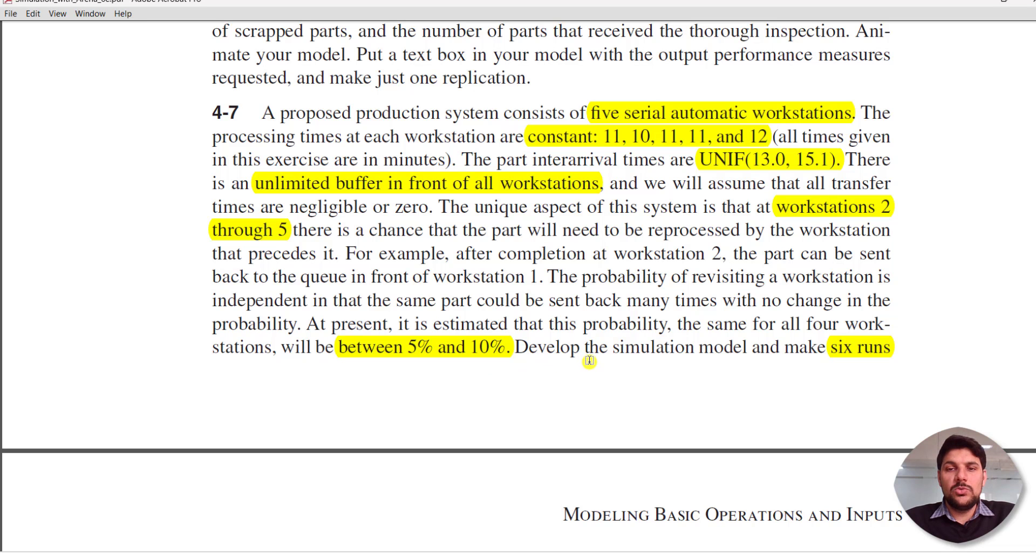
Step: Read exercise 4-7 on the five serial workstations, including the processing times, interarrival distribution and reprocessing probability
scroll(758, 362, "down", 5)
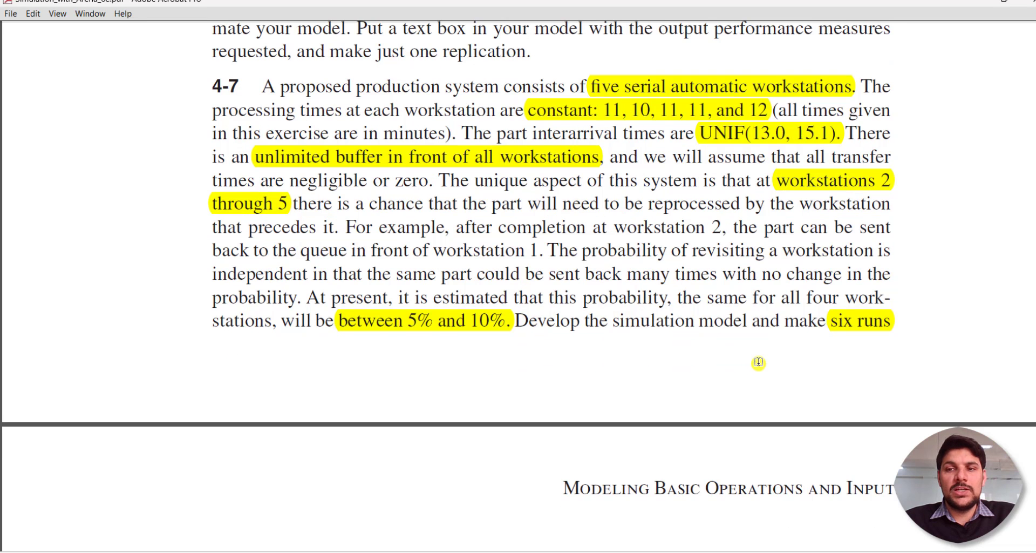
scroll(467, 342, "down", 1)
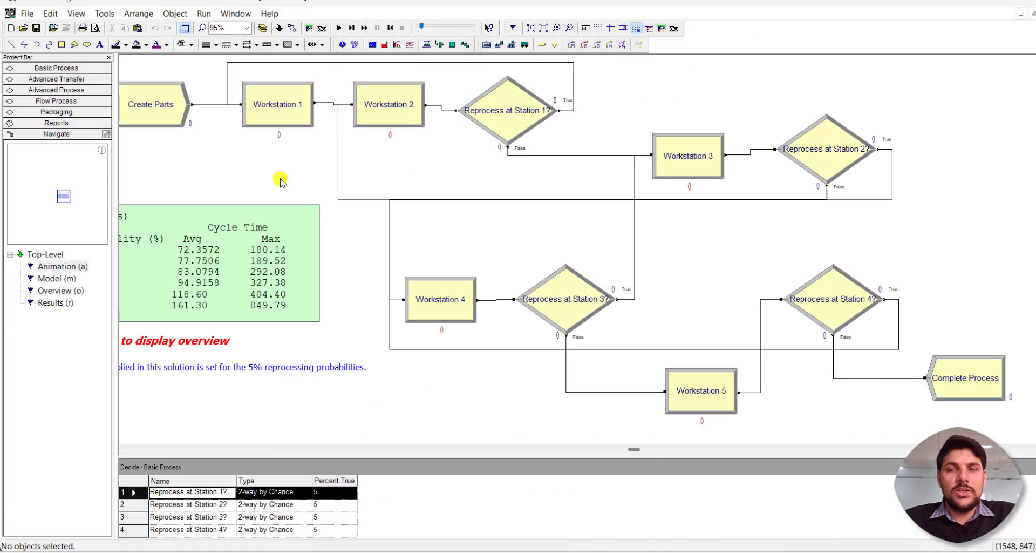
Step: Switch to Arena and examine the Create Parts module's name, time-between-arrivals type and expression
double_click(152, 118)
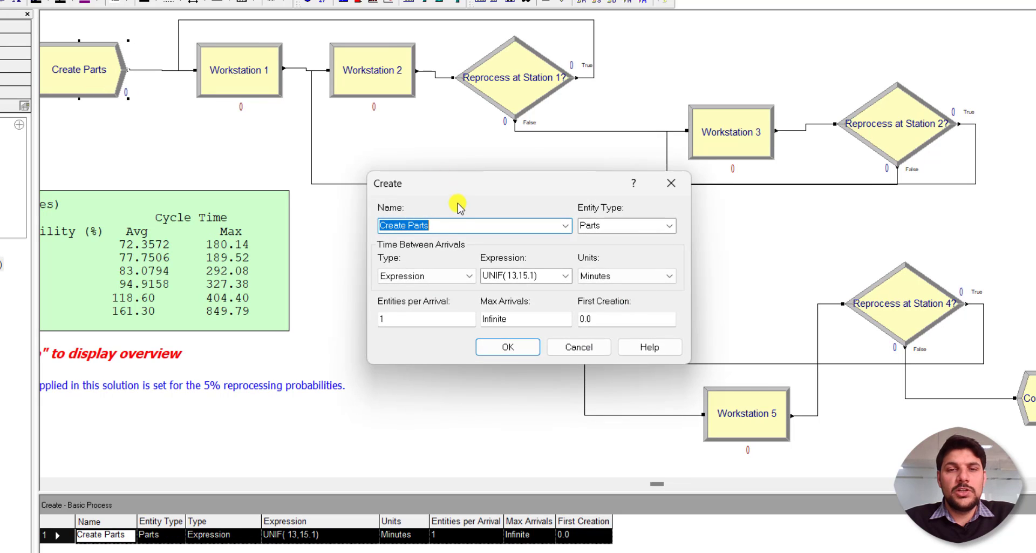
left_click(455, 226)
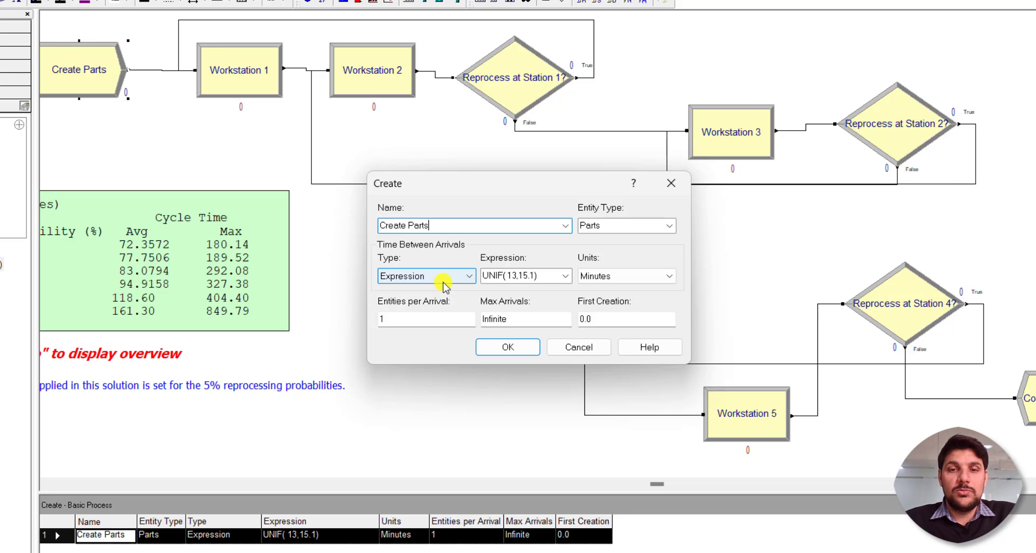
double_click(539, 276)
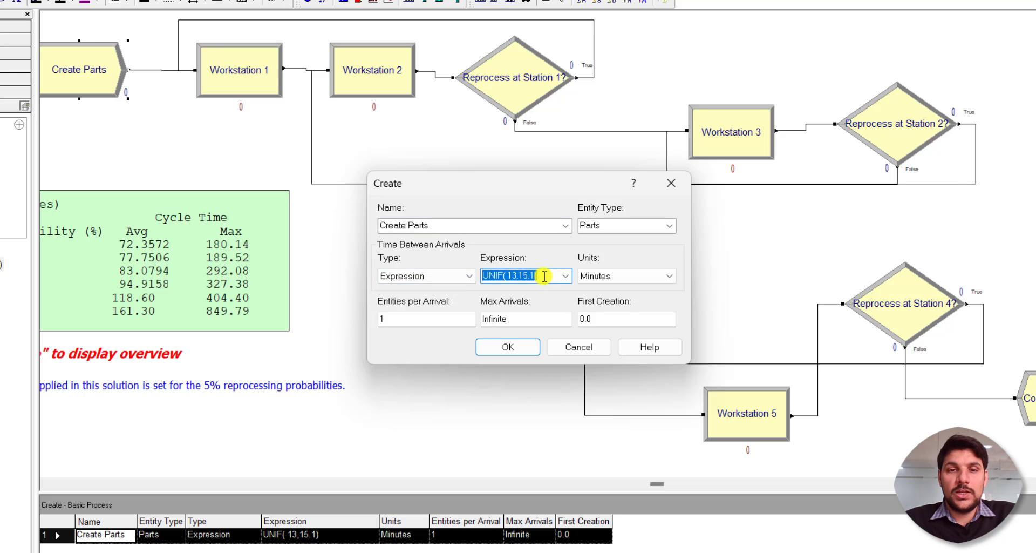
left_click(460, 277)
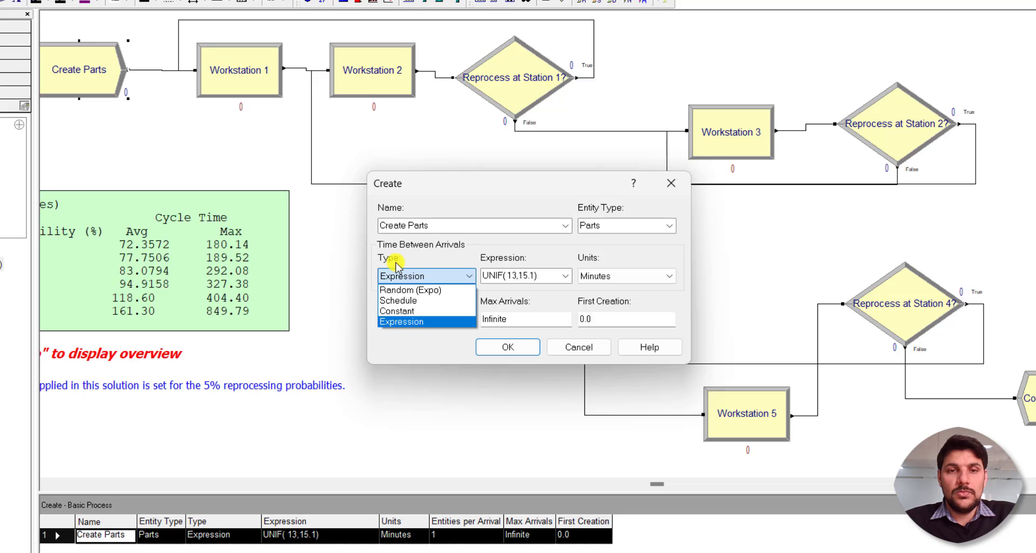
left_click(415, 322)
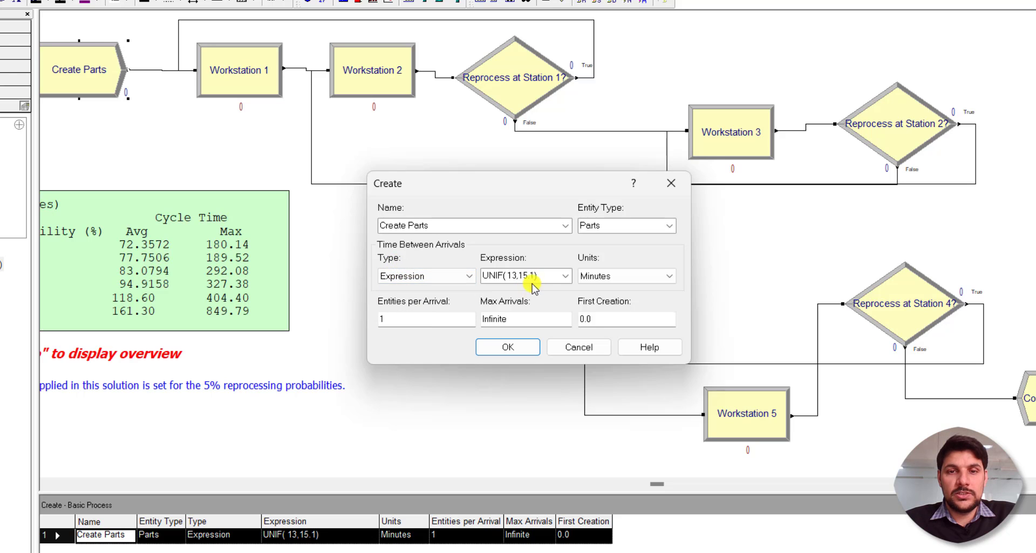
Step: Try inserting a Uniform random distribution into the Create Parts arrival expression using the Expression Builder, then close the module
right_click(543, 276)
left_click(614, 412)
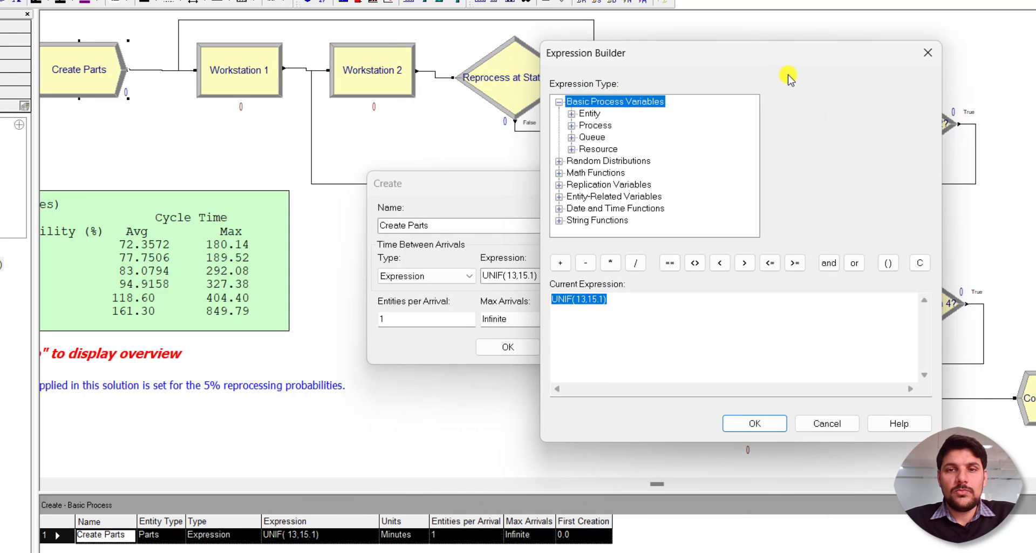
double_click(636, 160)
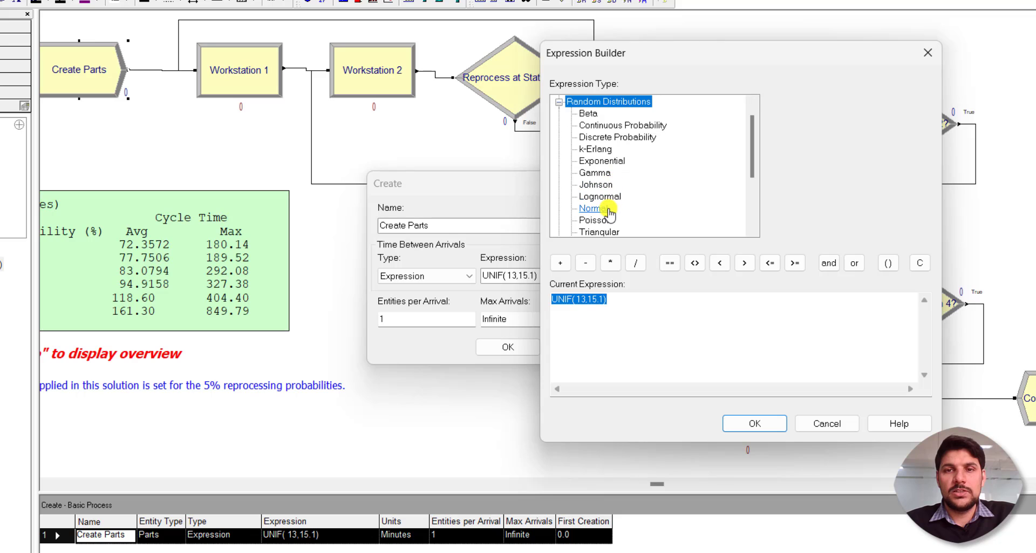
scroll(609, 211, "down", 1)
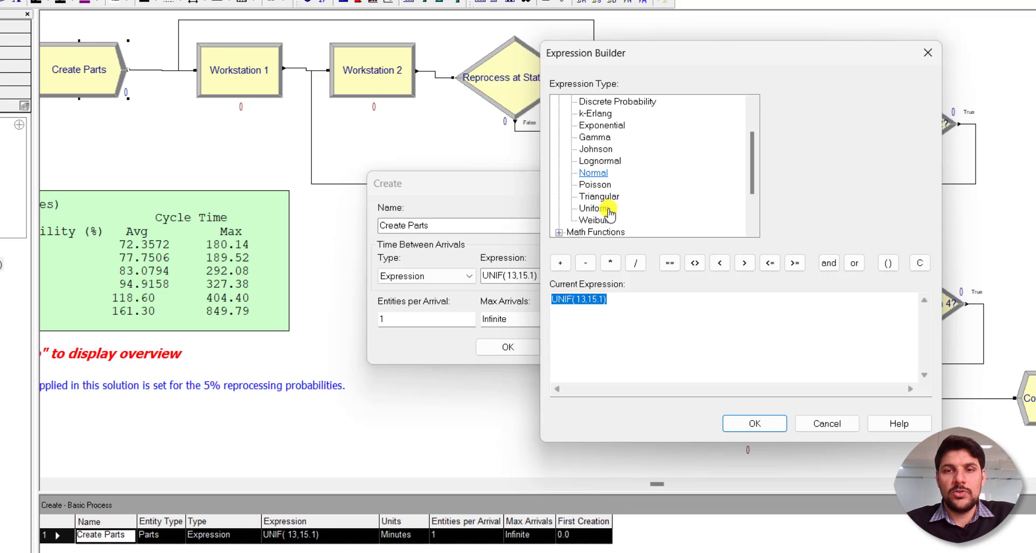
left_click(631, 302)
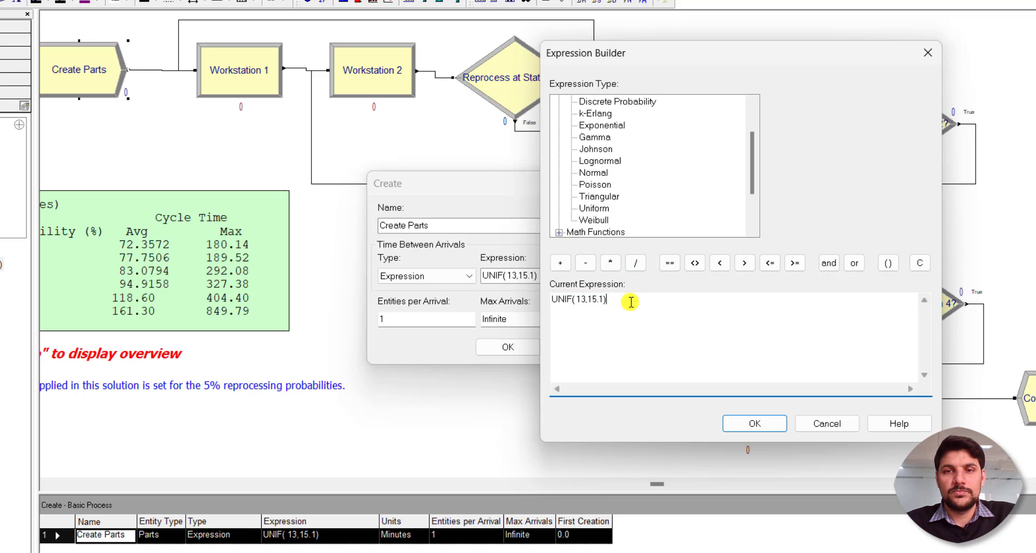
left_click(597, 209)
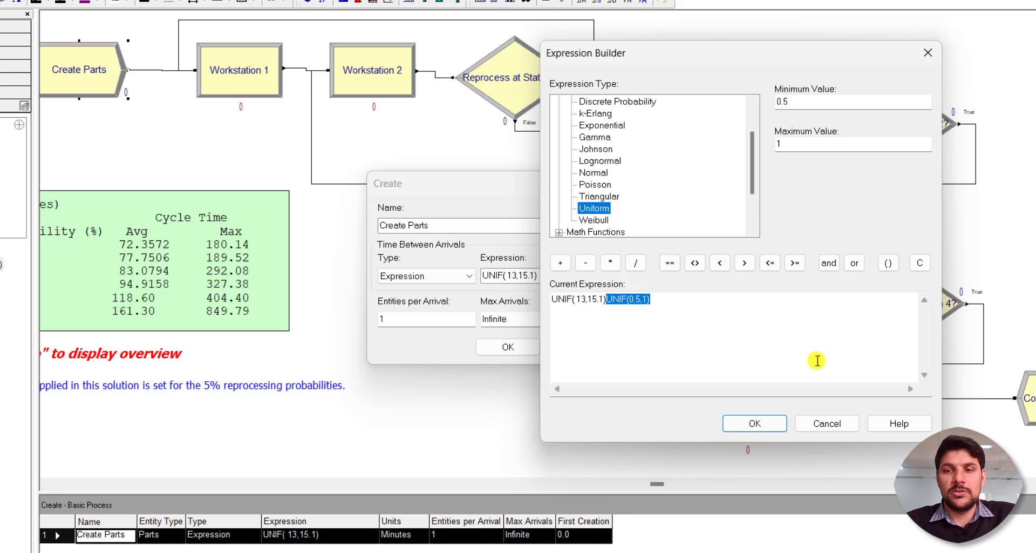
left_click(835, 425)
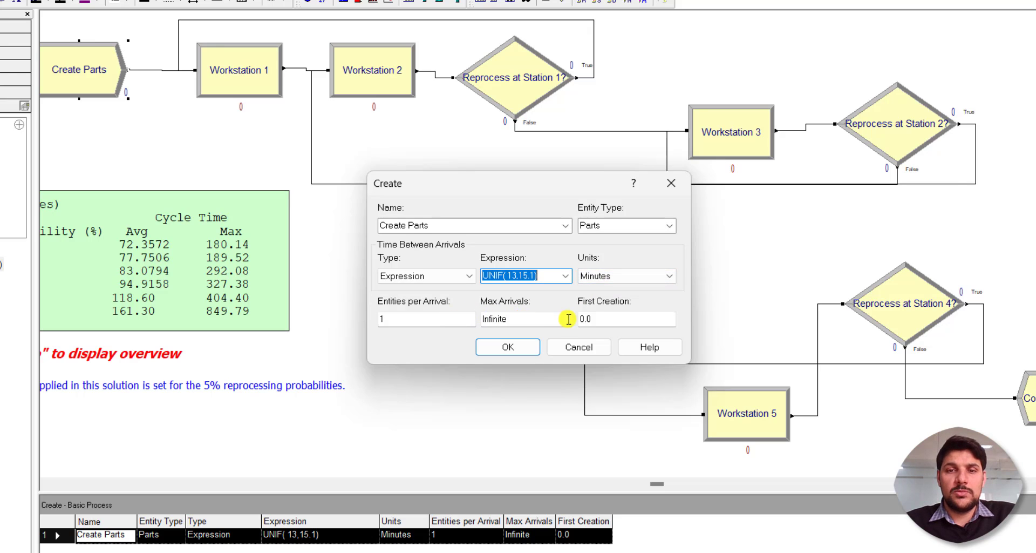
left_click(512, 345)
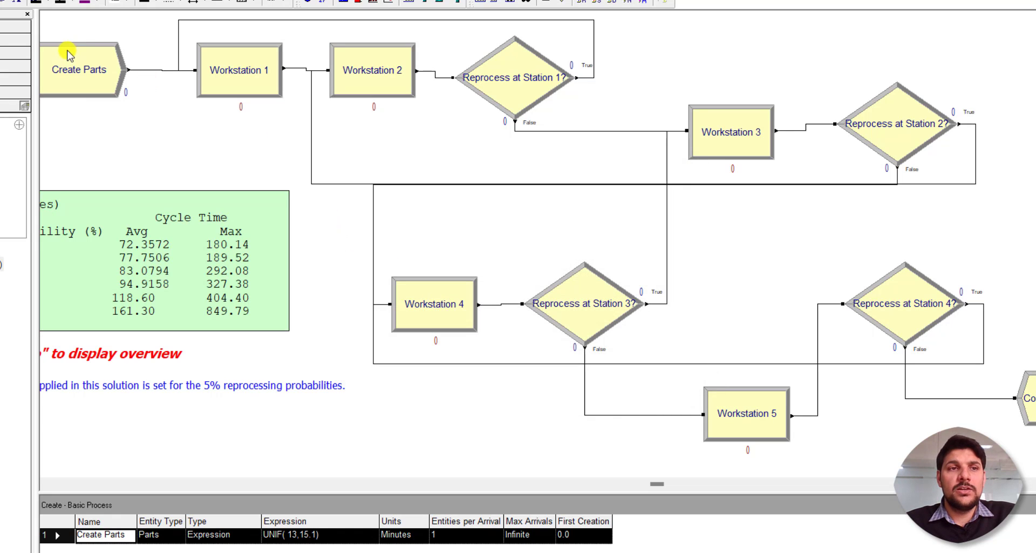
Step: Examine the Workstation 1 process module's action, seized resource details and constant delay settings
left_click(12, 28)
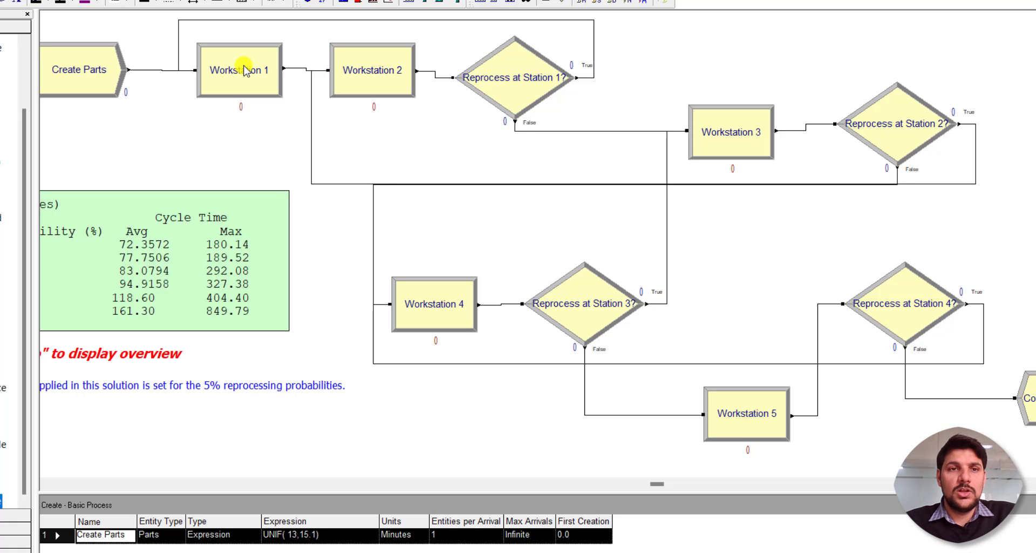
double_click(243, 64)
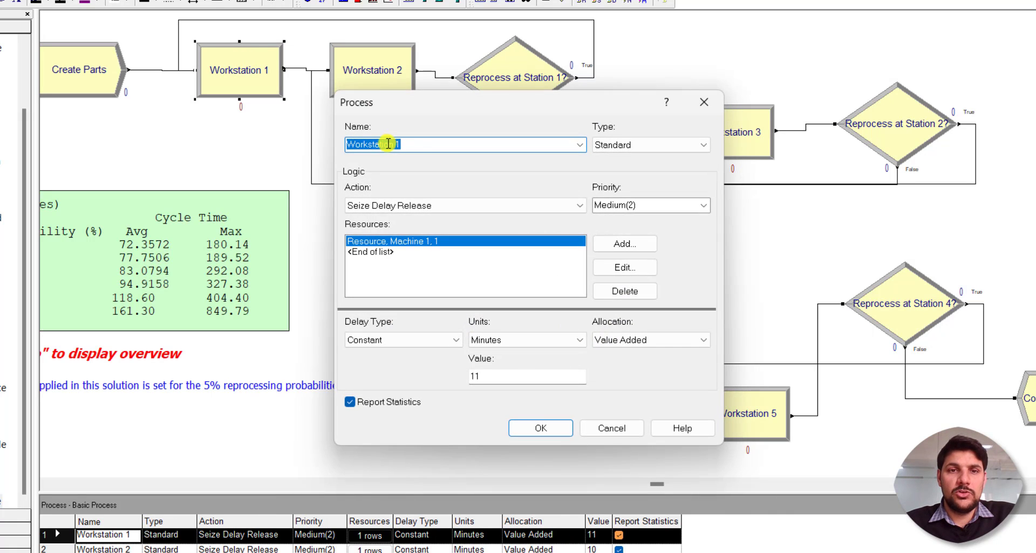
left_click(419, 147)
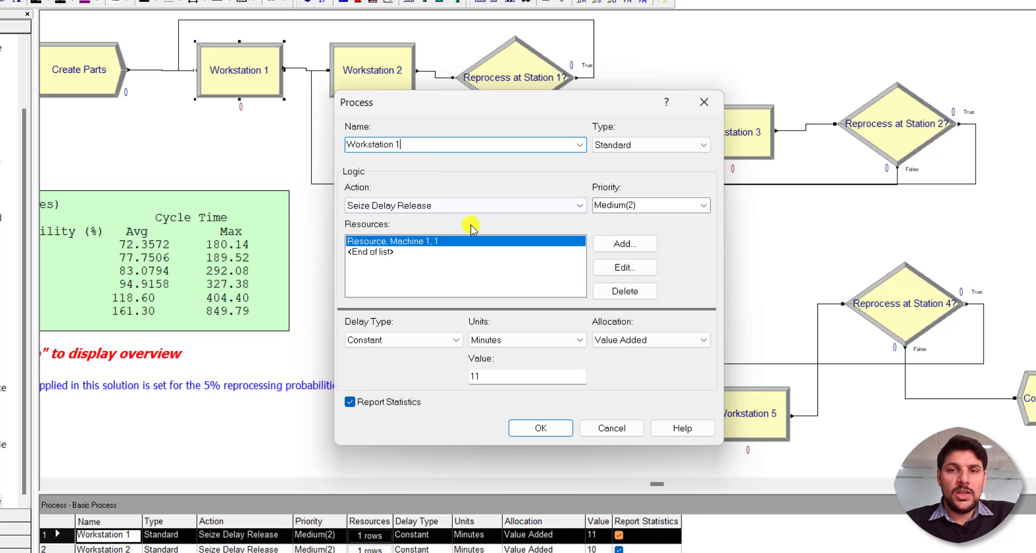
left_click(606, 268)
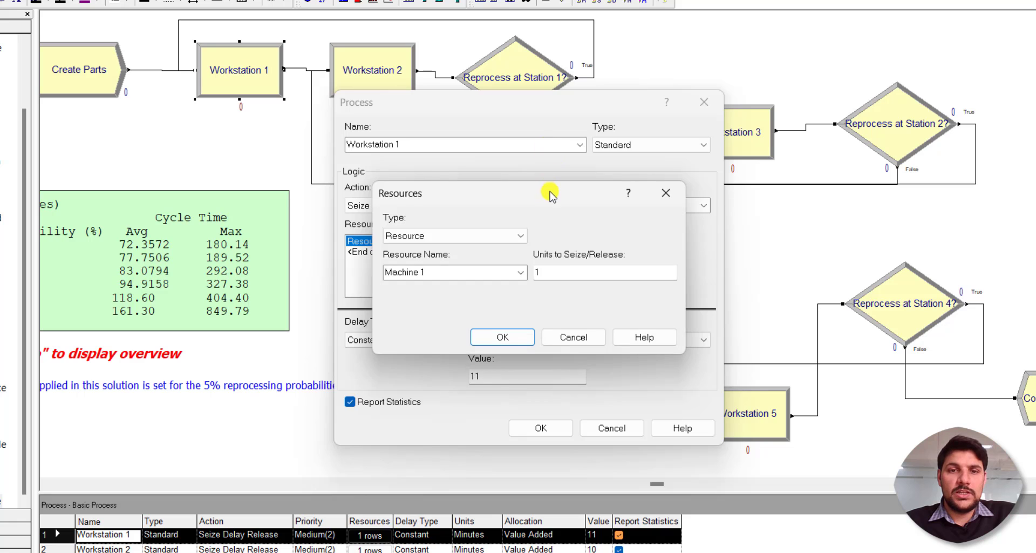
left_click_drag(551, 197, 712, 225)
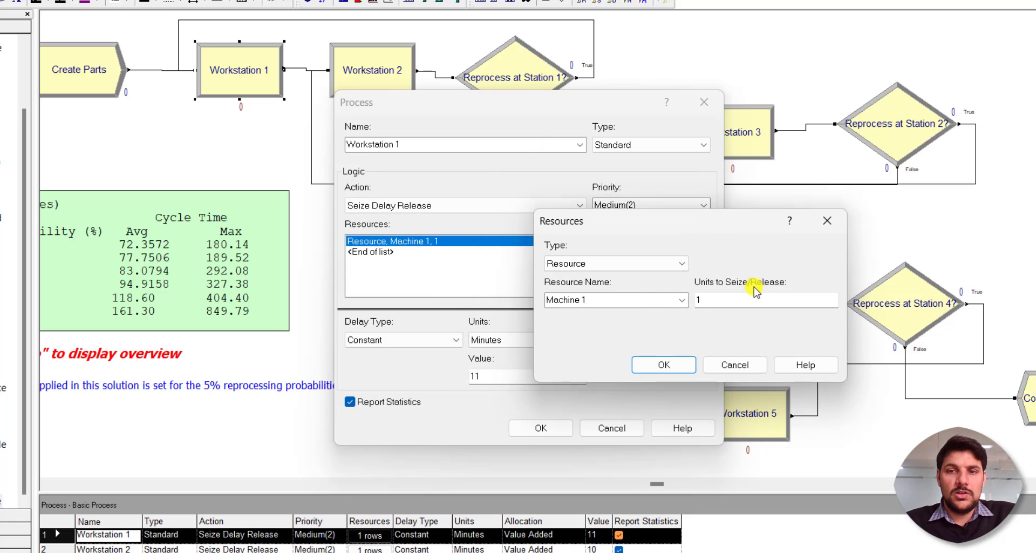
left_click(663, 365)
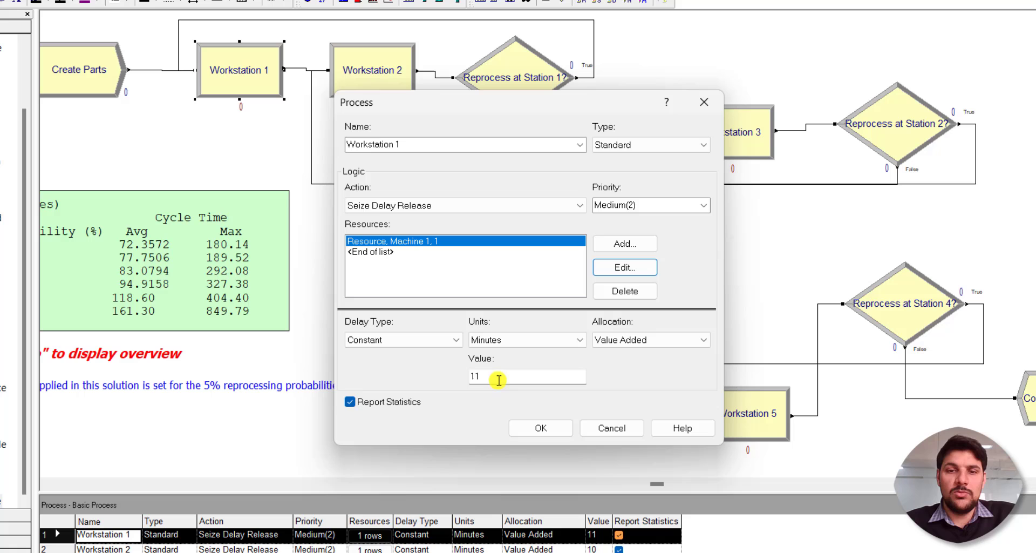
left_click(526, 427)
Step: Examine the Workstation 2 process module's seized resource and constant delay settings
double_click(390, 89)
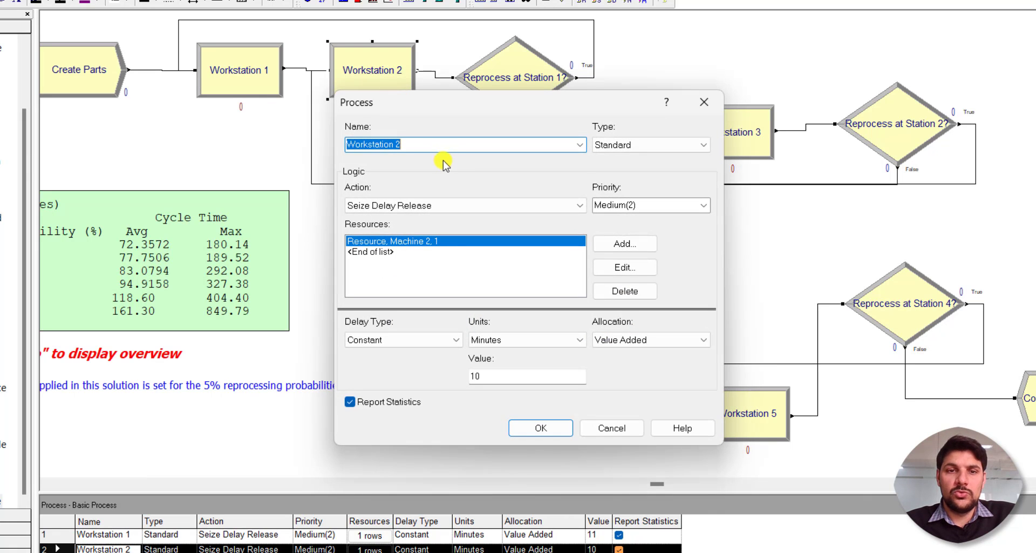
left_click(603, 270)
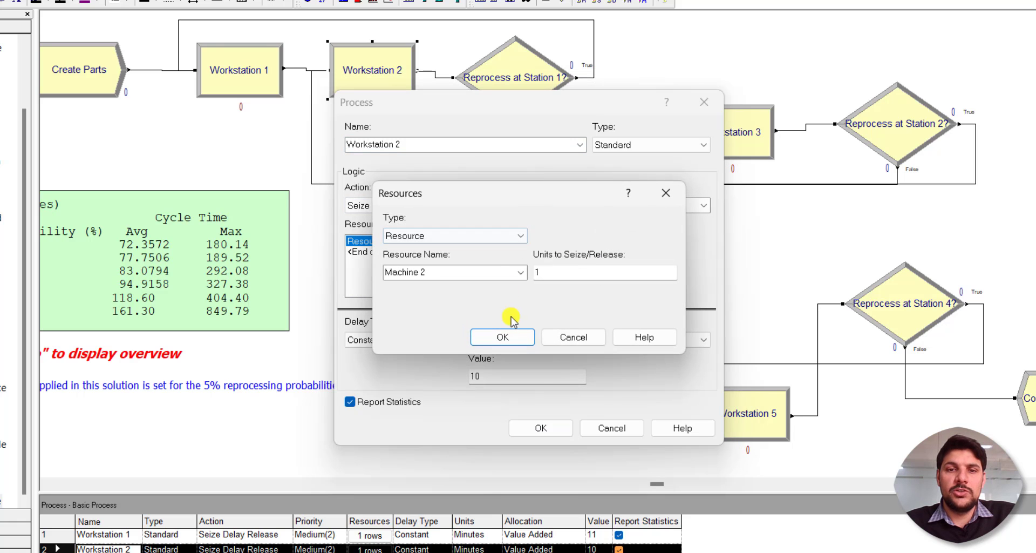
left_click(503, 337)
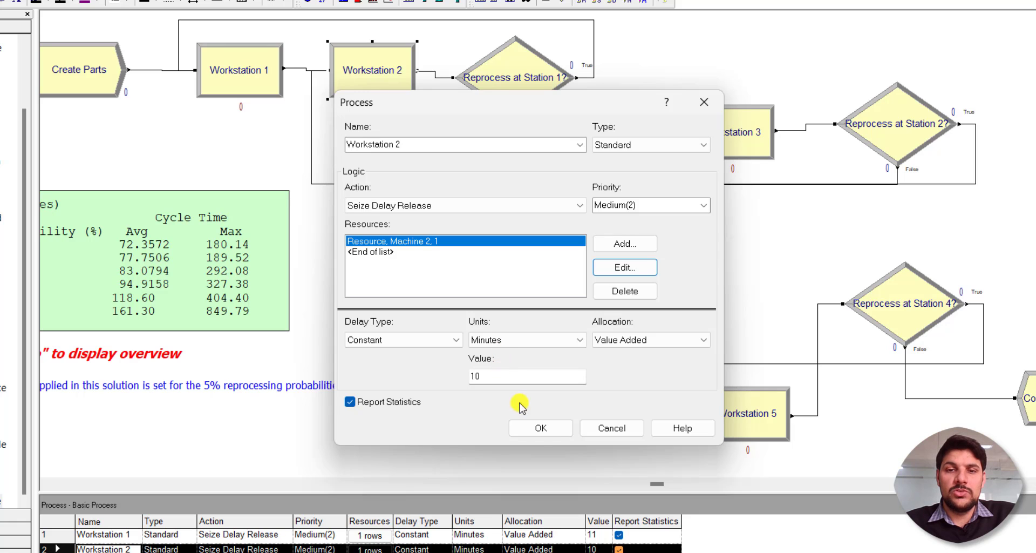
left_click(540, 429)
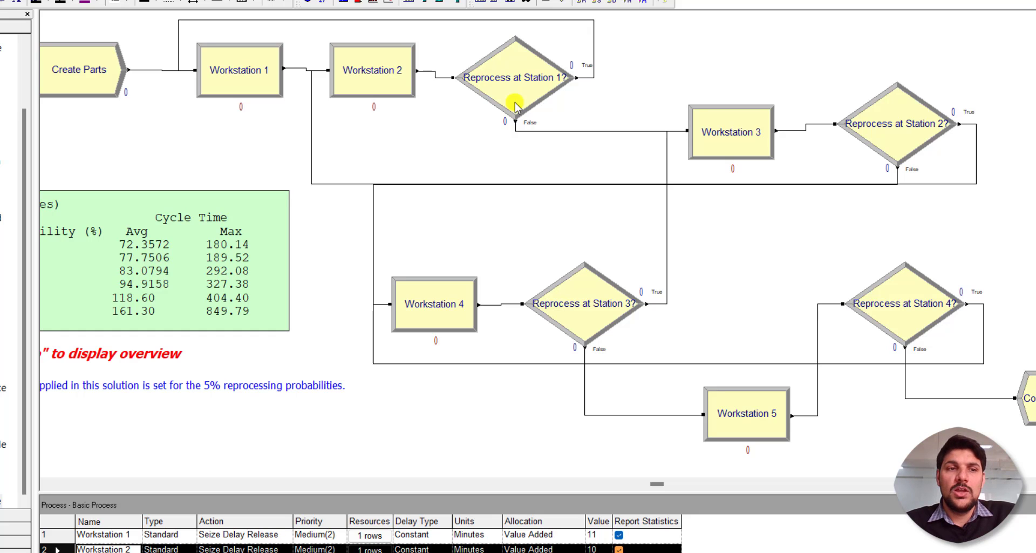
Step: Examine the decision type and true percentage of the "Reprocess at Station 1?" Decide module
scroll(18, 95, "up", 3)
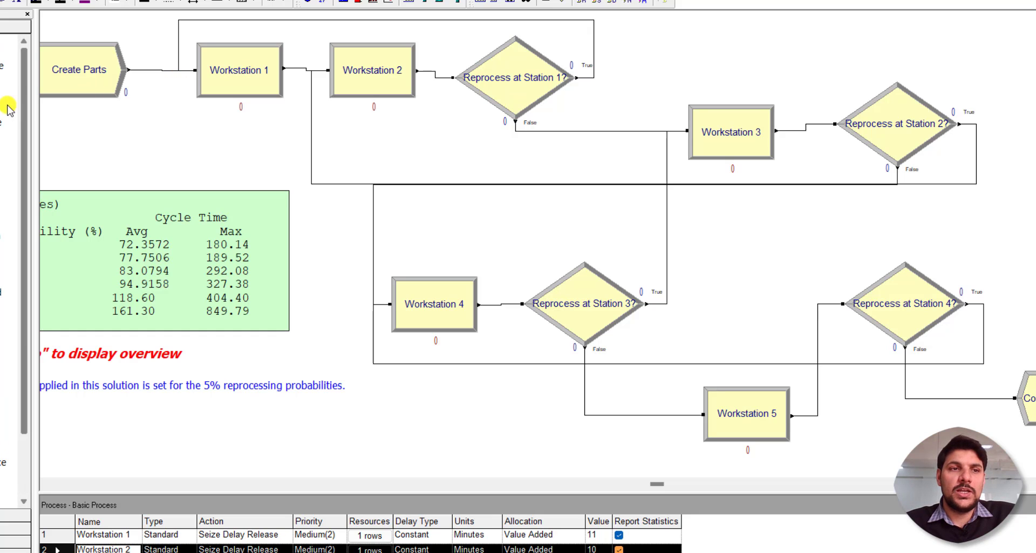
left_click(2, 122)
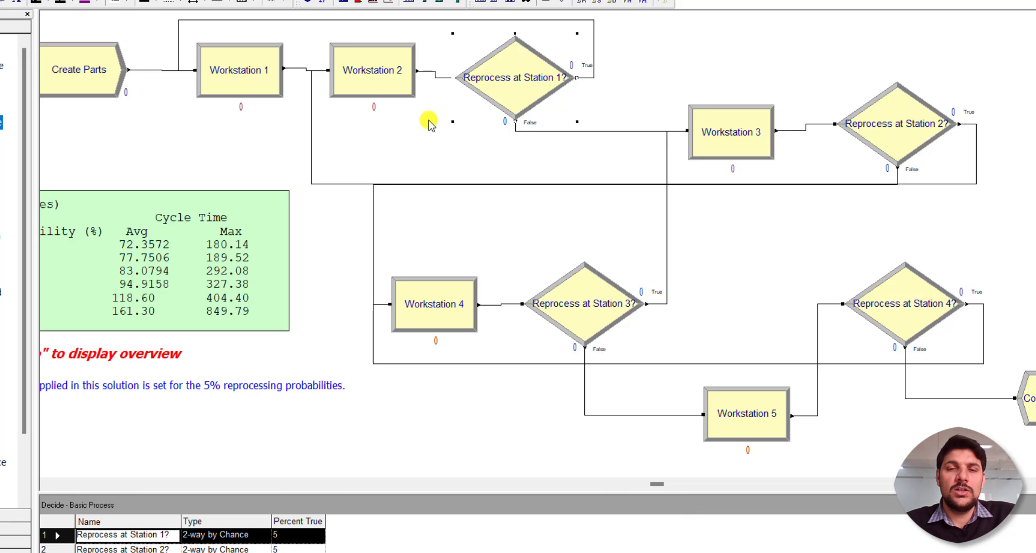
double_click(518, 91)
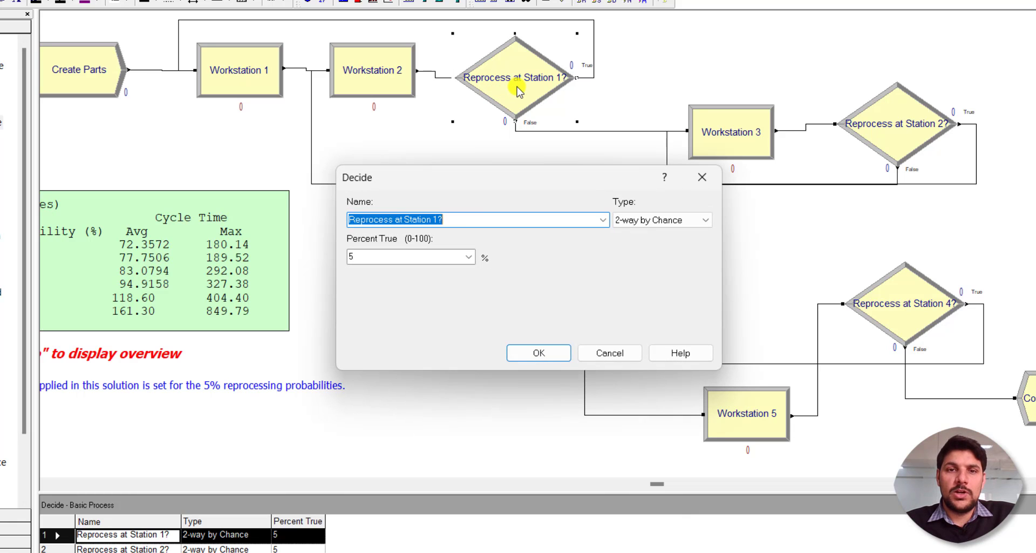
left_click(471, 220)
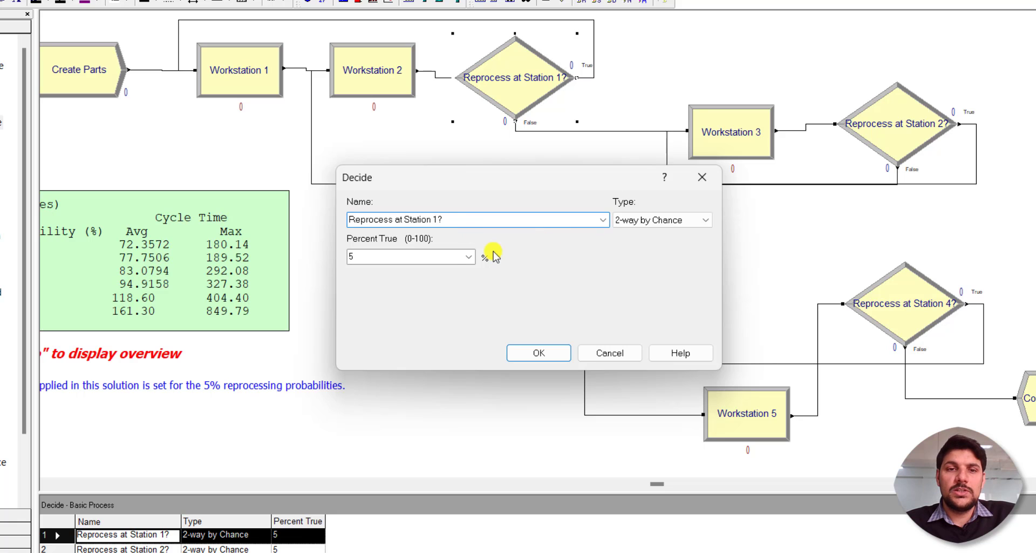
left_click(537, 352)
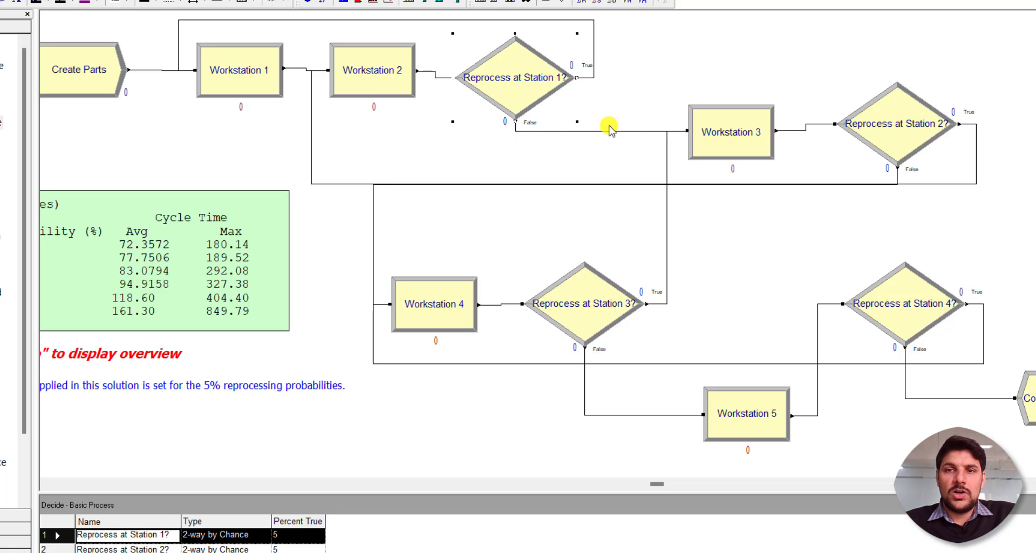
Step: Examine the Workstation 3 process module's name, seized resource and constant delay value
double_click(730, 121)
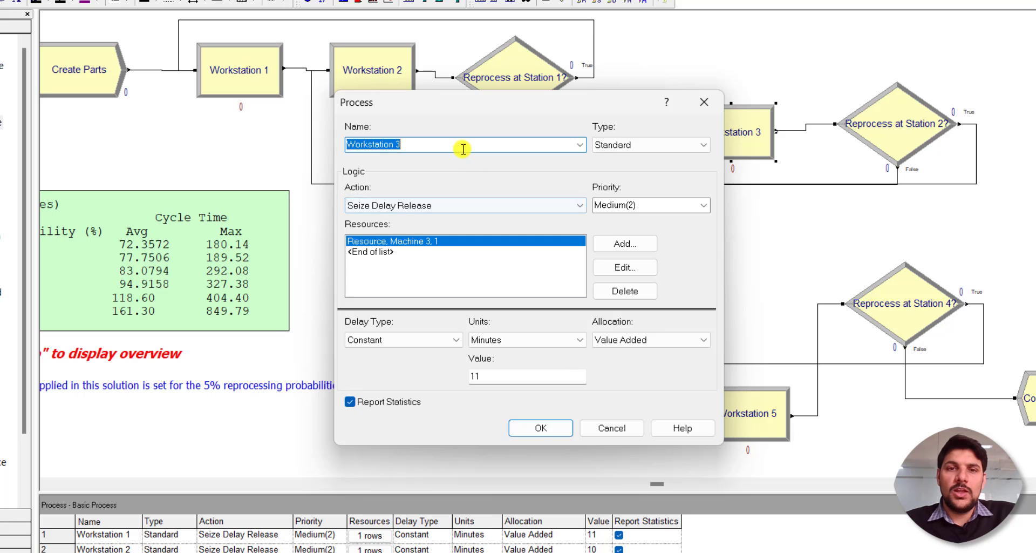
left_click(462, 147)
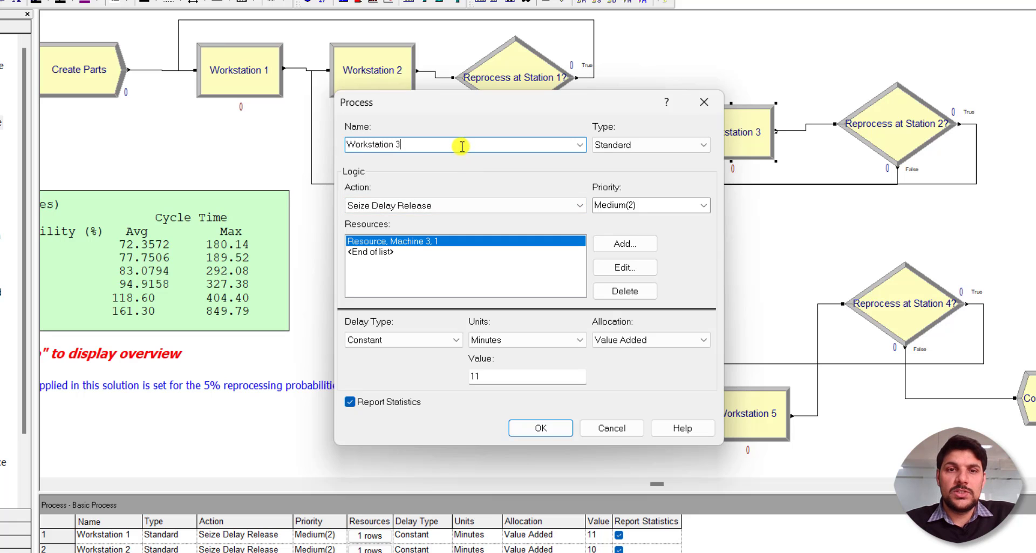
left_click(623, 267)
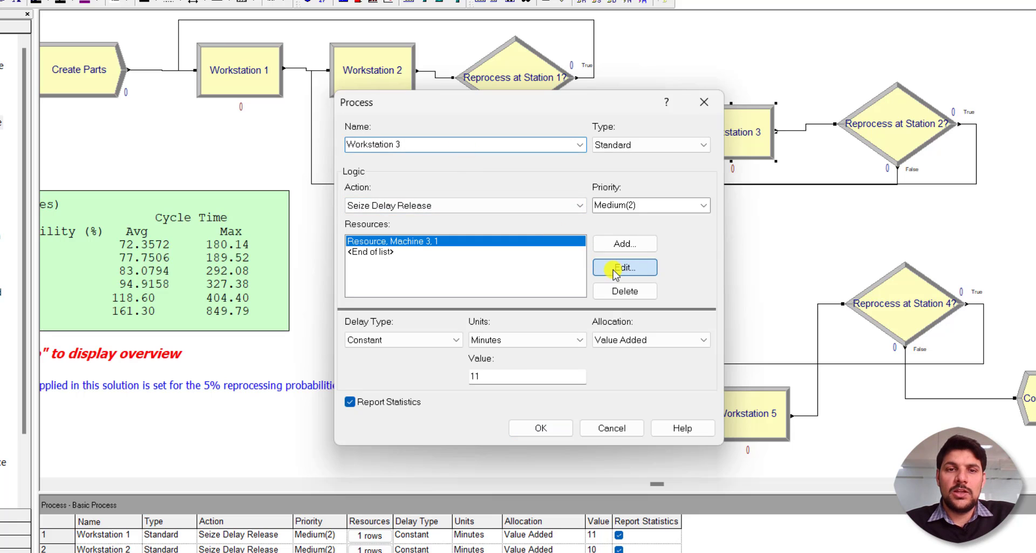
left_click(526, 335)
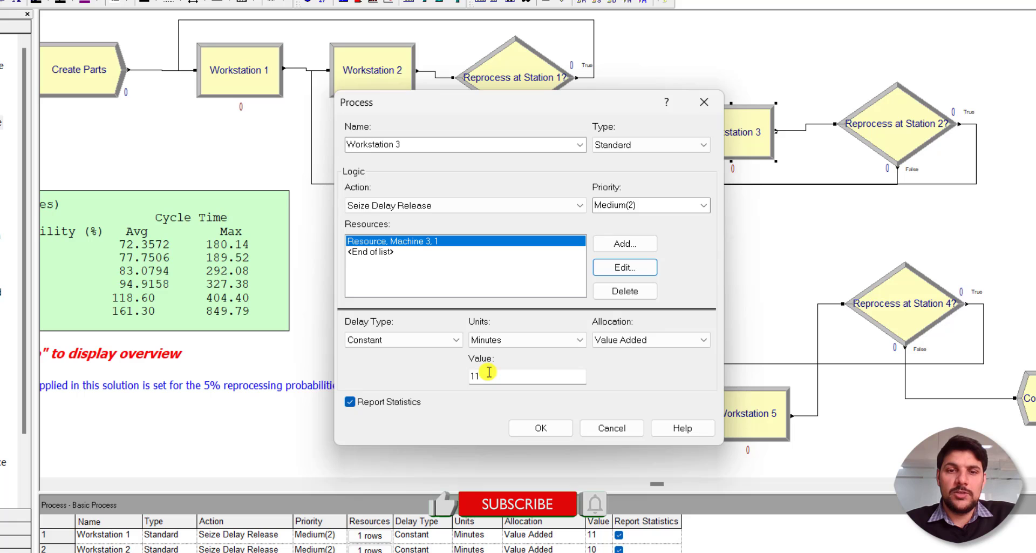
left_click(540, 428)
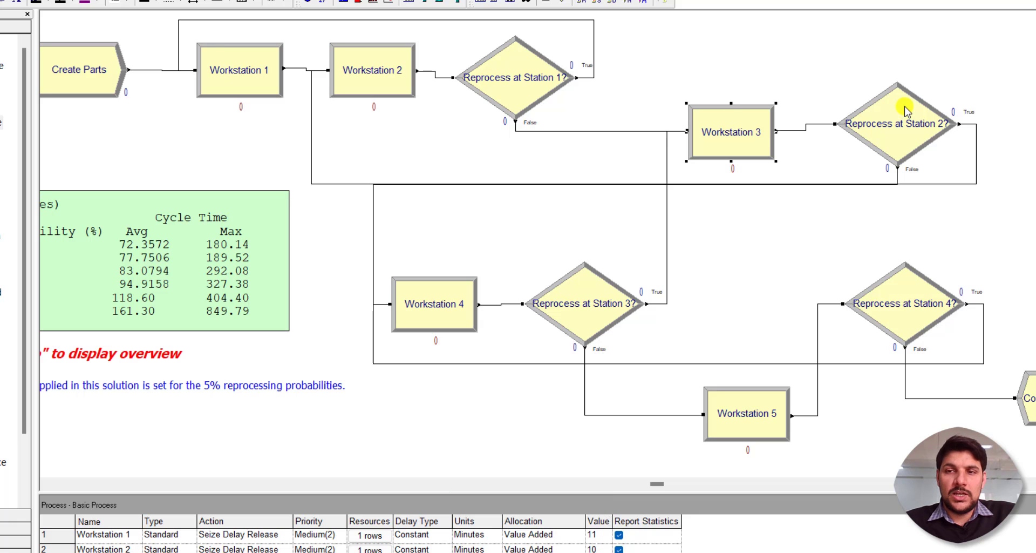
Step: Examine the decision type and true percentage of the "Reprocess at Station 2?" Decide module
double_click(907, 110)
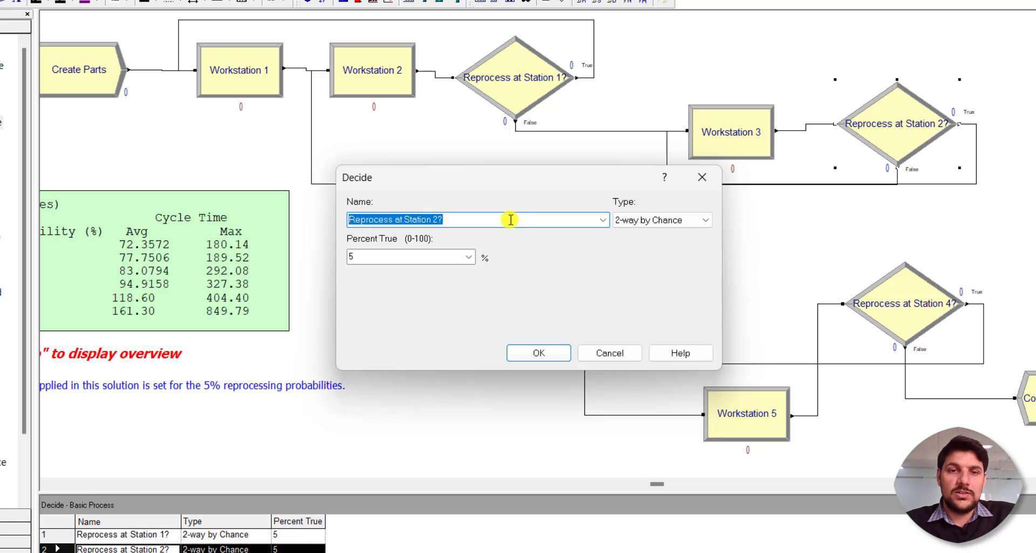
left_click(510, 219)
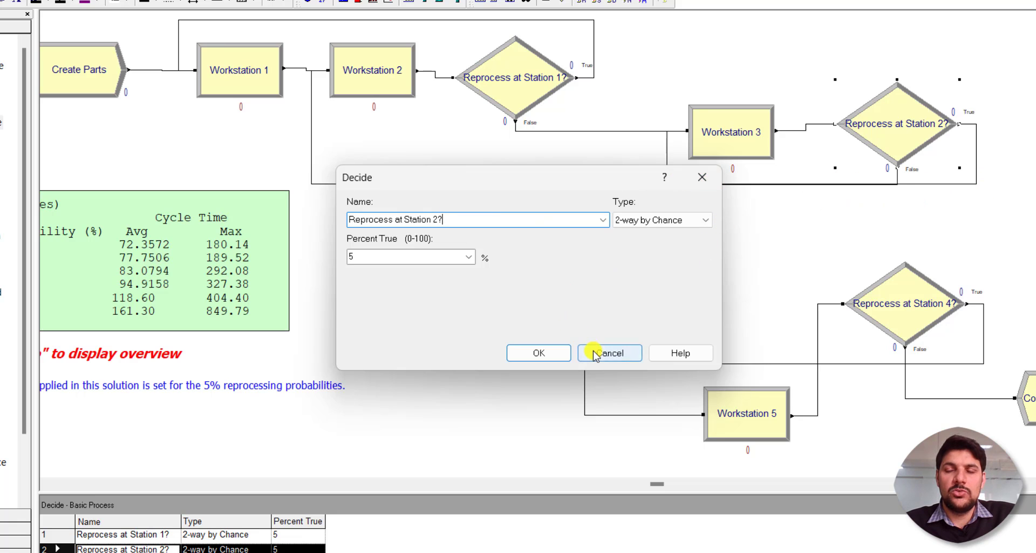
left_click(610, 353)
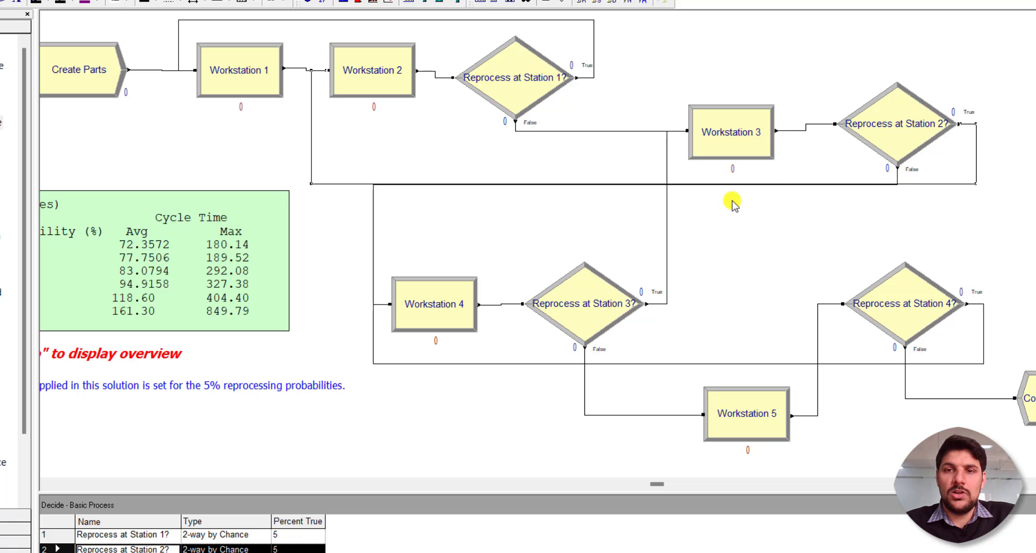
Step: Examine the Workstation 4 process module's seized resource and constant delay settings
left_click(432, 304)
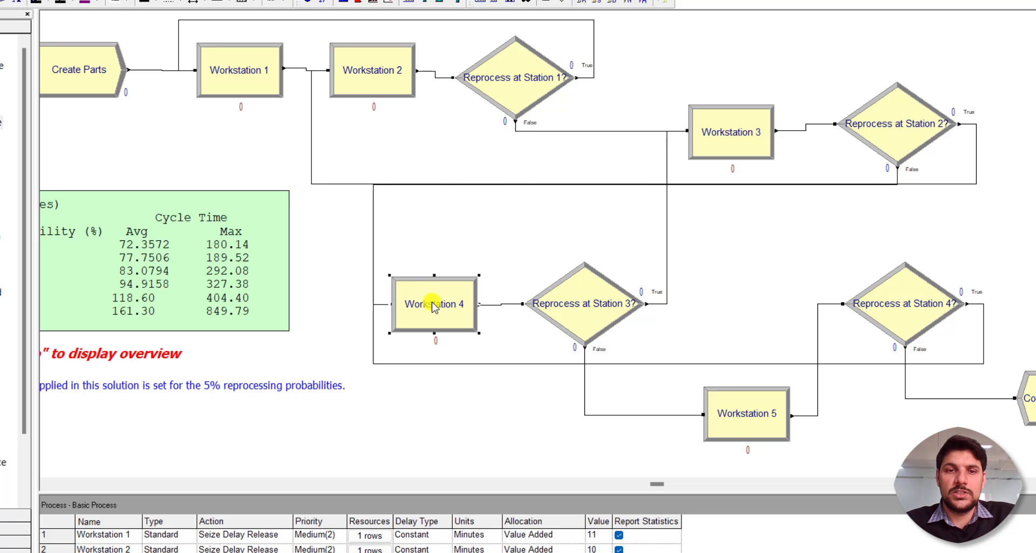
double_click(432, 305)
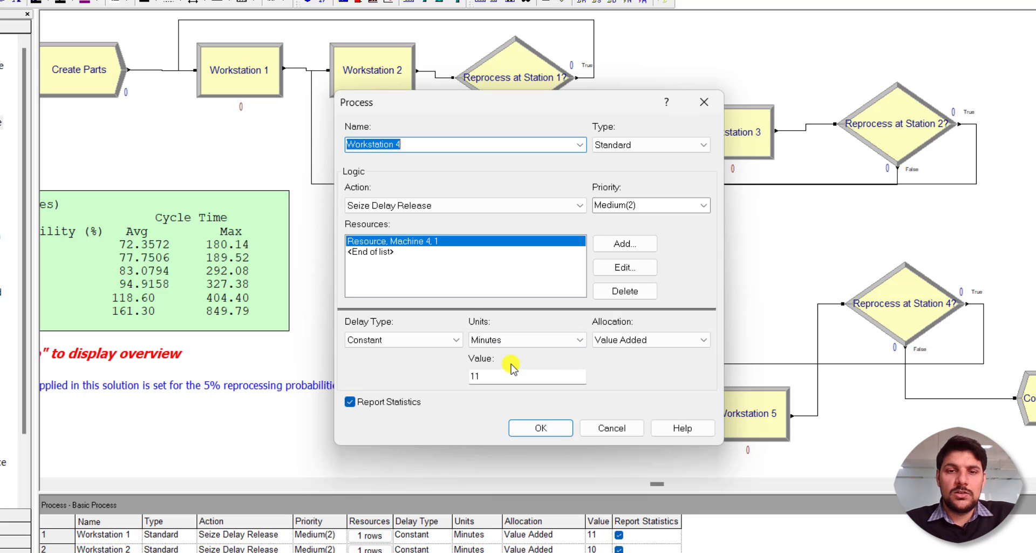
left_click(533, 427)
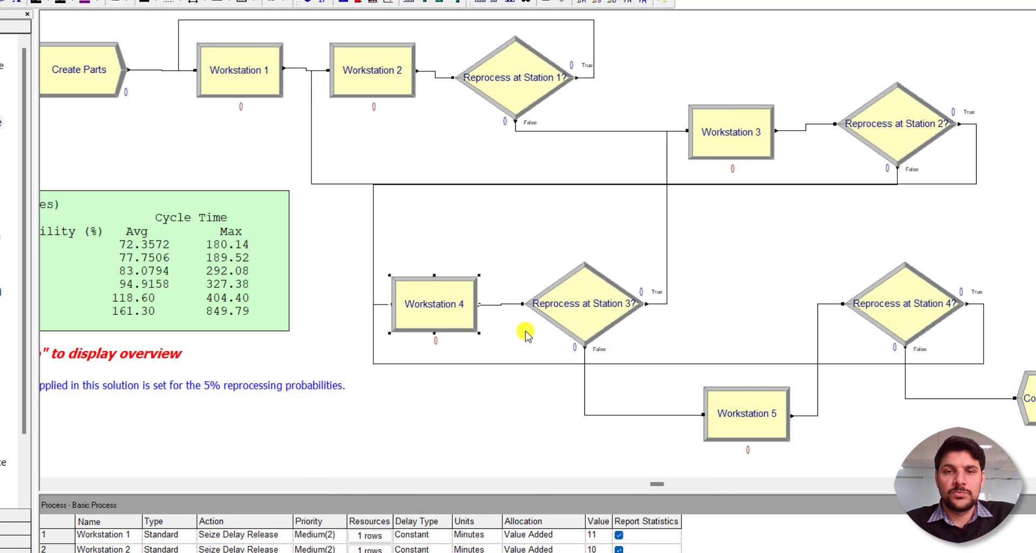
Step: Examine the "Reprocess at Station 3?" Decide module's type and true percentage, and trace its true branch back to Workstation 3
double_click(567, 304)
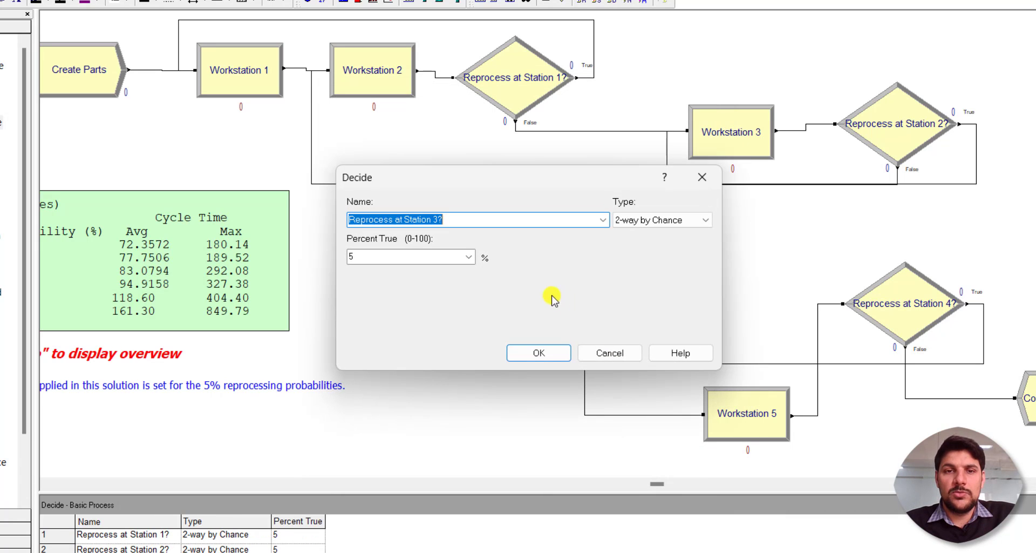
left_click(464, 219)
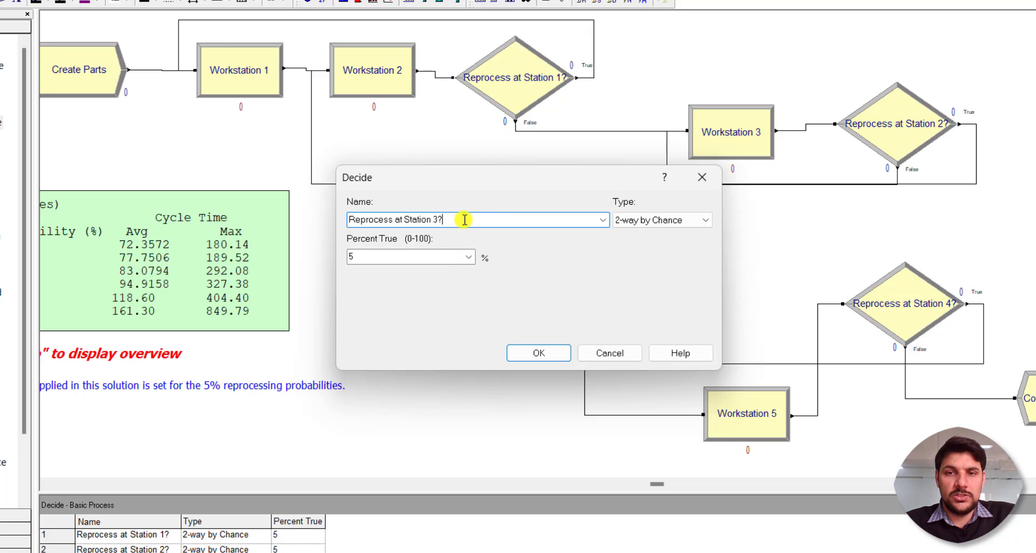
left_click(528, 361)
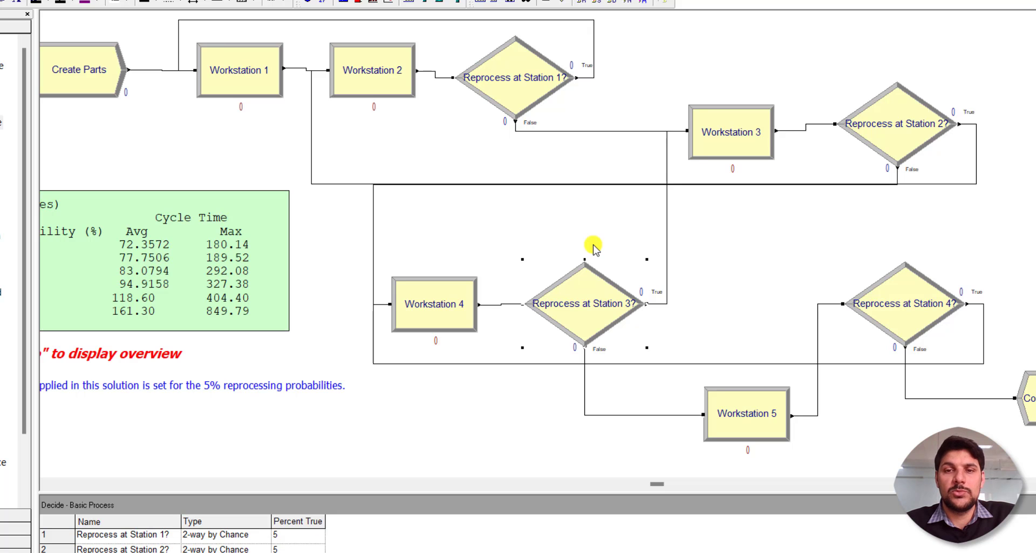
left_click(666, 213)
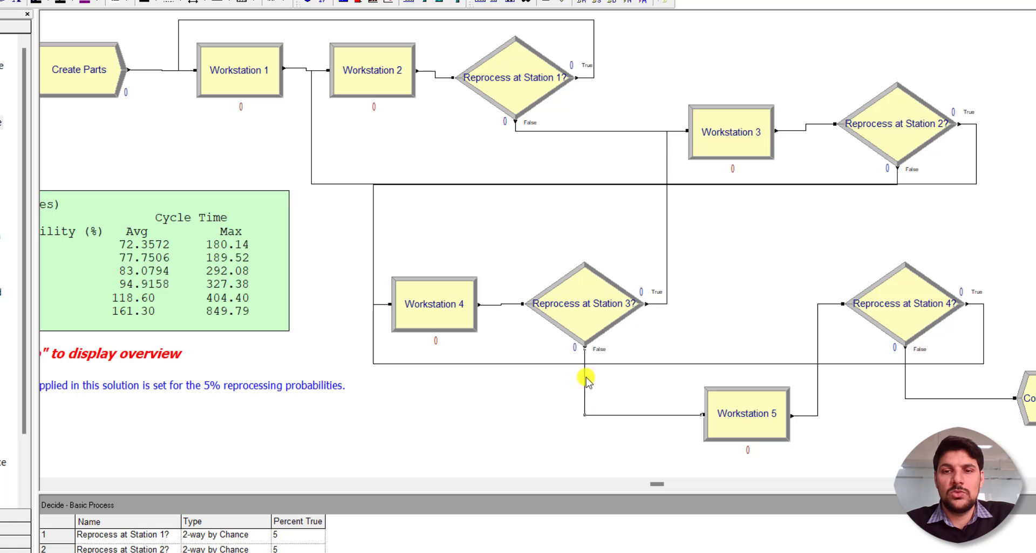
Step: Examine the Workstation 5 process module's name, seized resource and constant delay settings
left_click(743, 420)
double_click(744, 420)
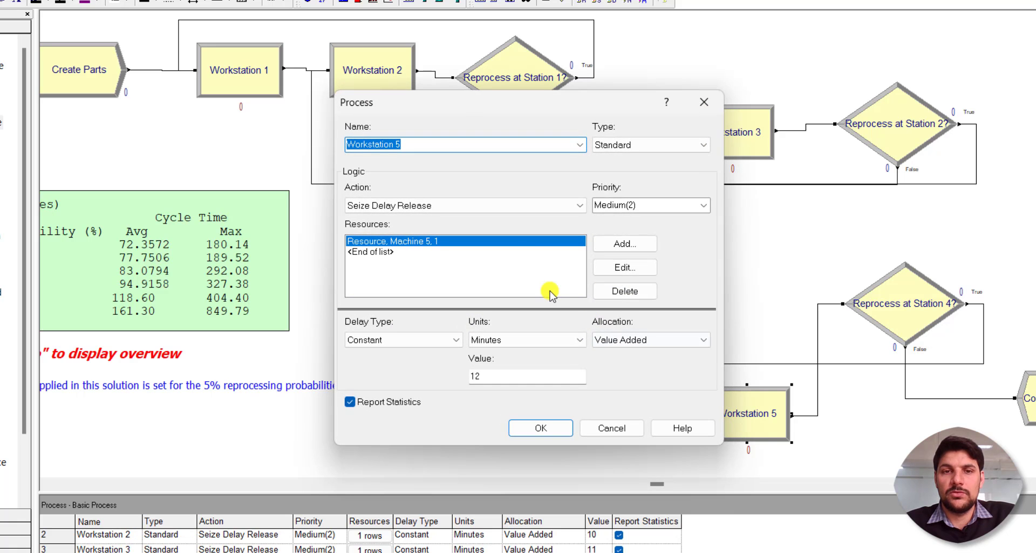
left_click(436, 150)
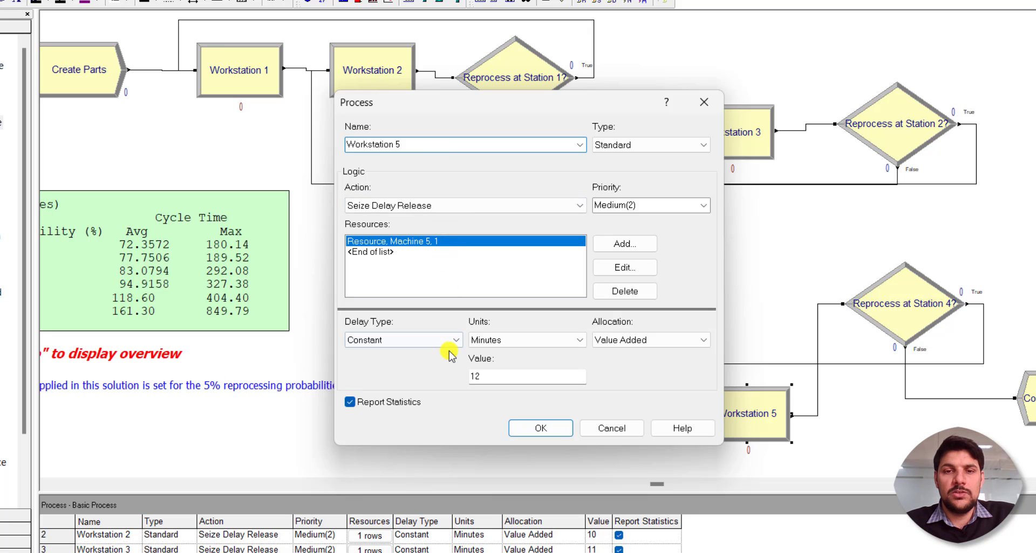
left_click(520, 427)
Step: Examine the "Reprocess at Station 4?" Decide module's chance settings and trace its false branch to the Complete Process module
double_click(912, 286)
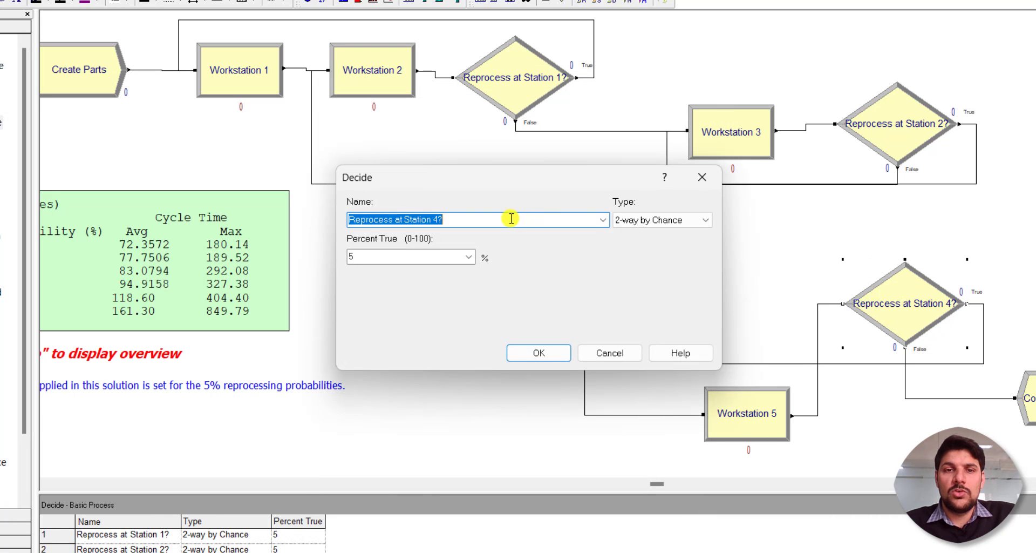
left_click(511, 218)
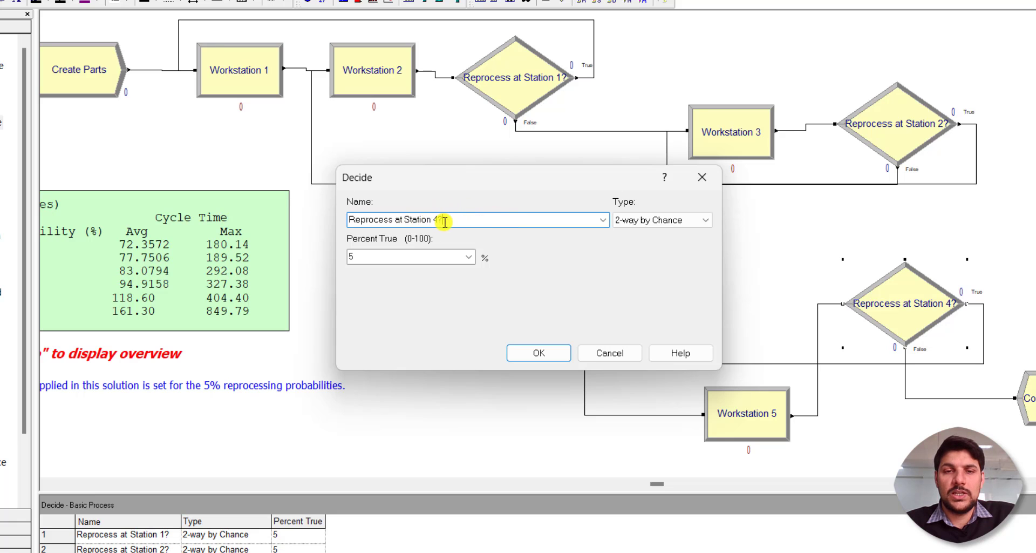
left_click(534, 352)
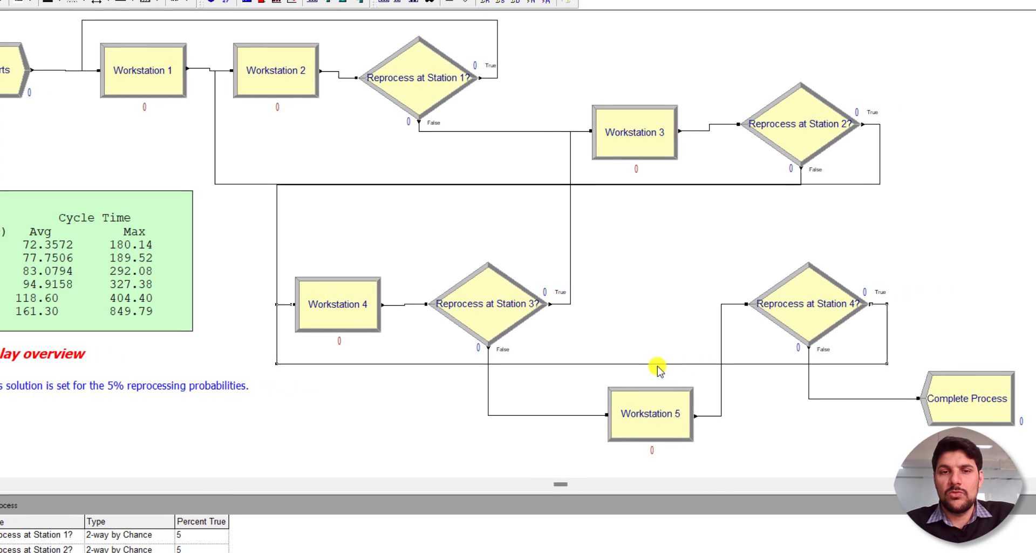
left_click(822, 399)
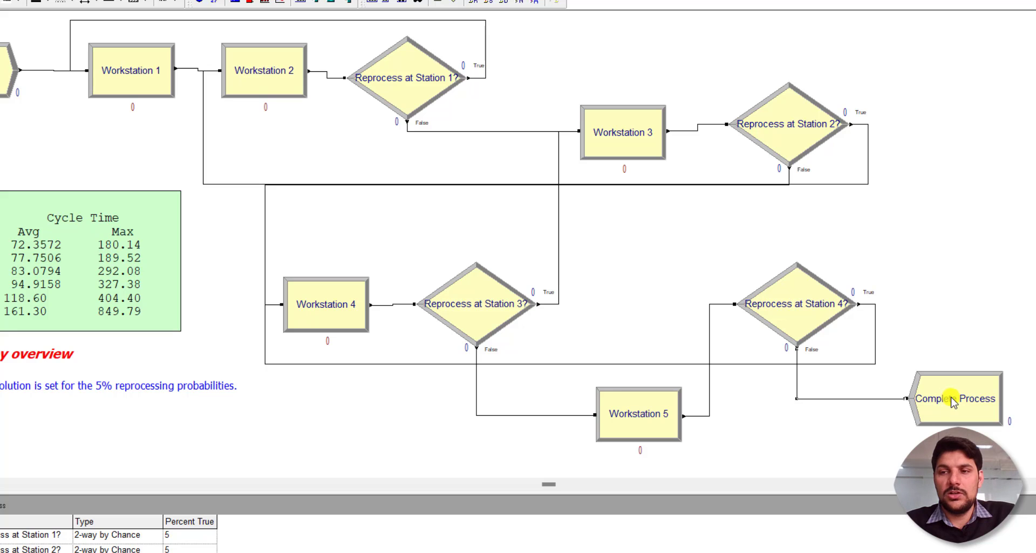
left_click(951, 391)
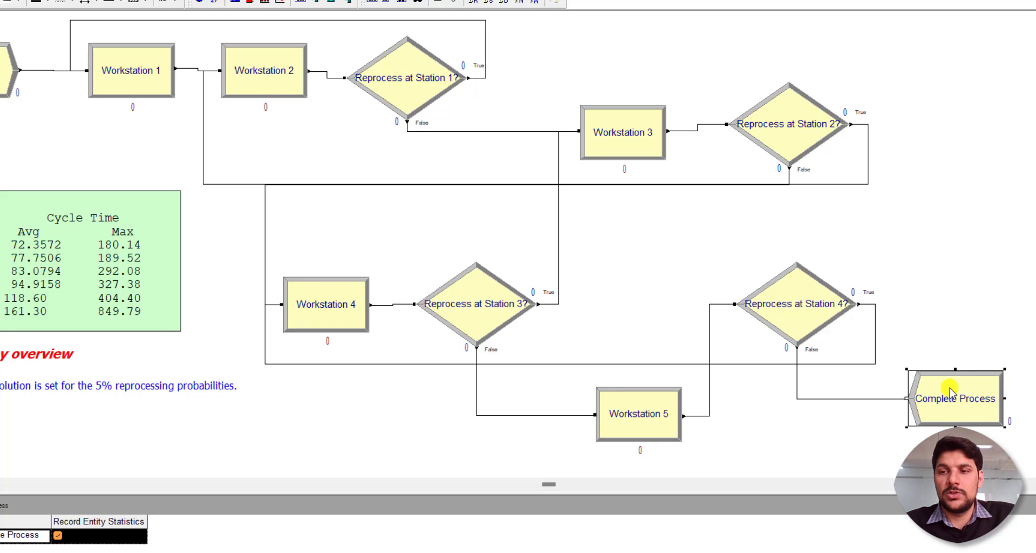
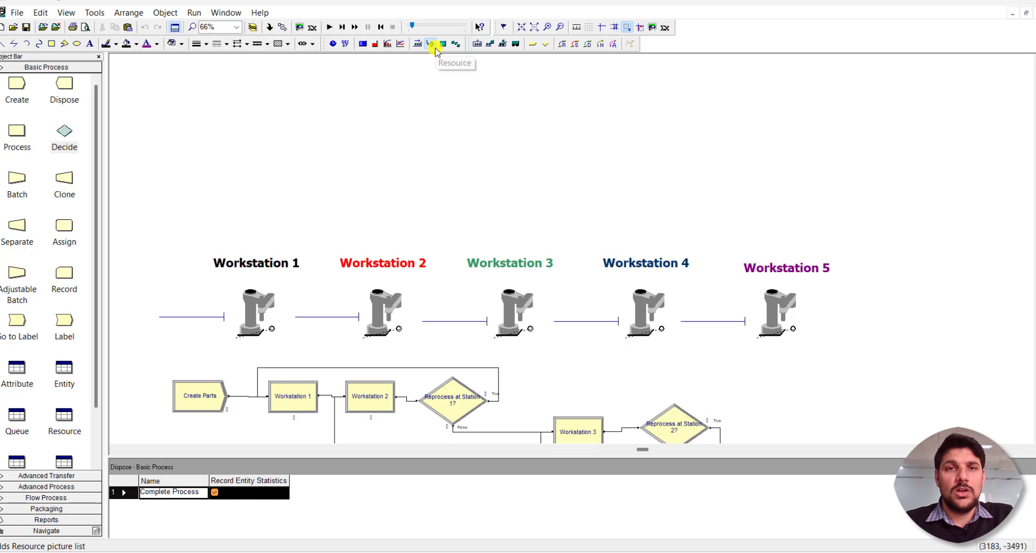
Step: Start placing a resource picture and look through the picture library files and their PictureLibraries folder path
left_click(434, 47)
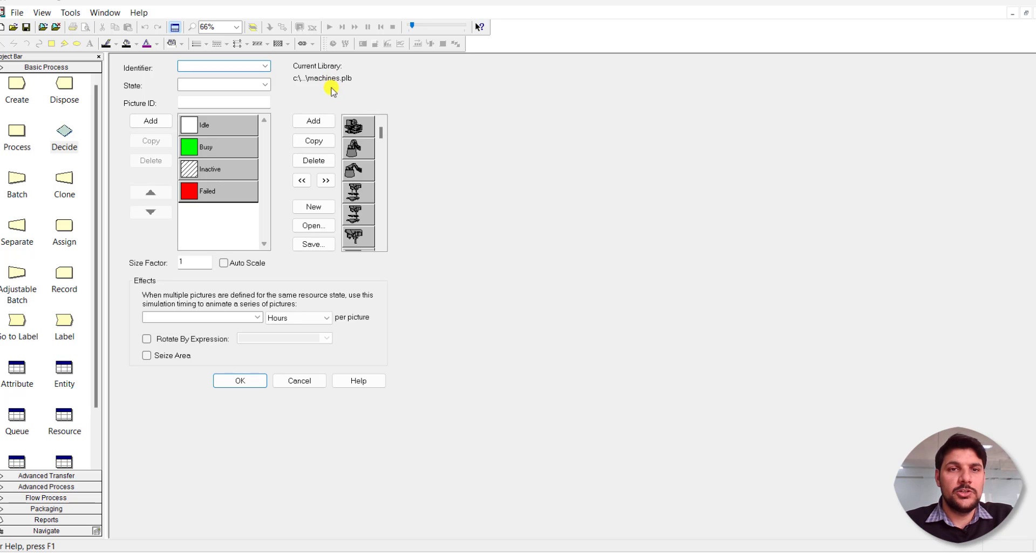
left_click(313, 225)
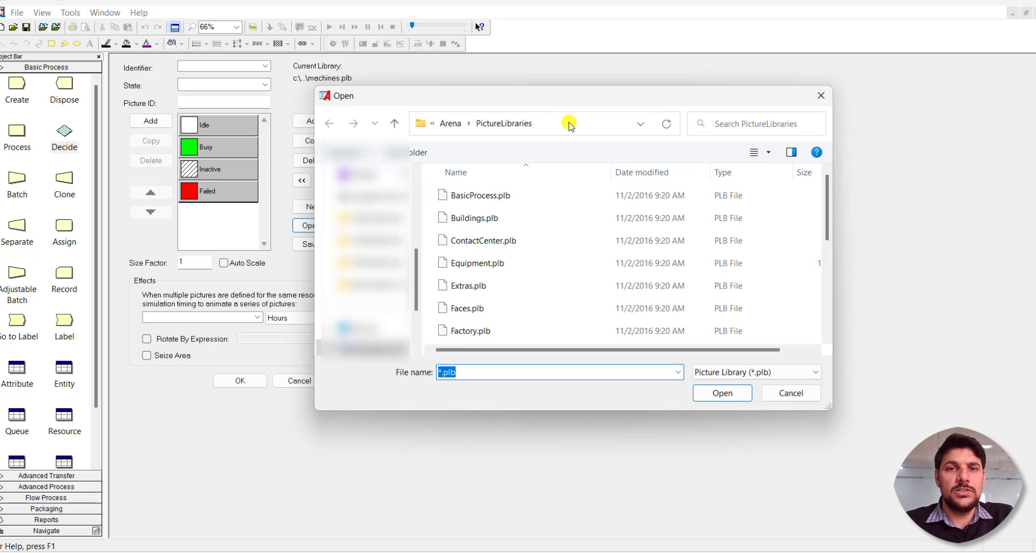
left_click(569, 124)
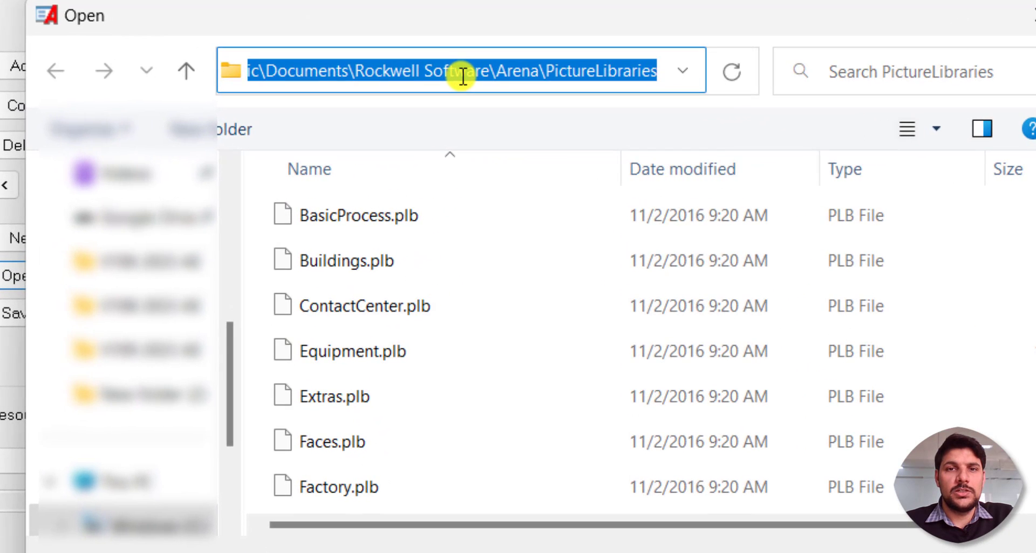
left_click(463, 76)
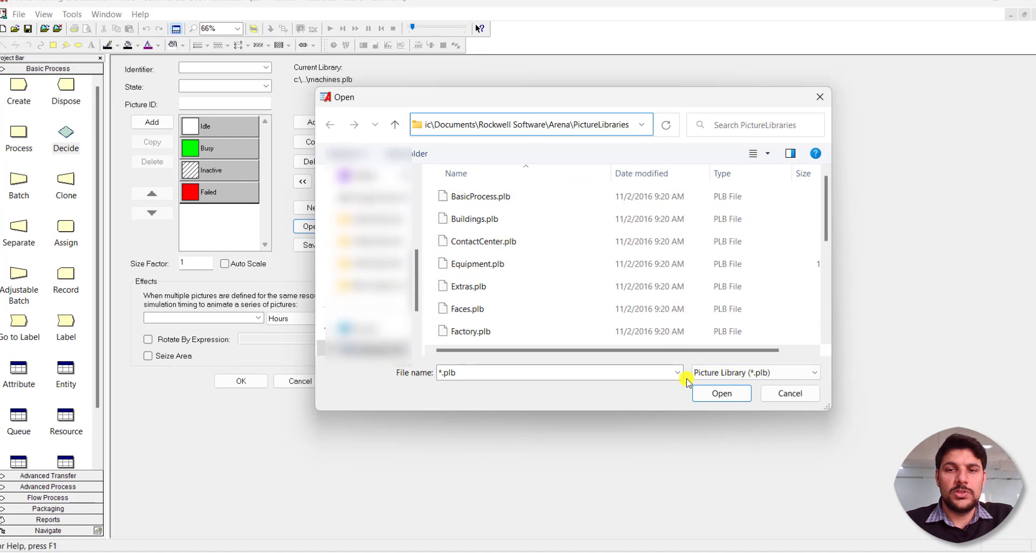
left_click(722, 393)
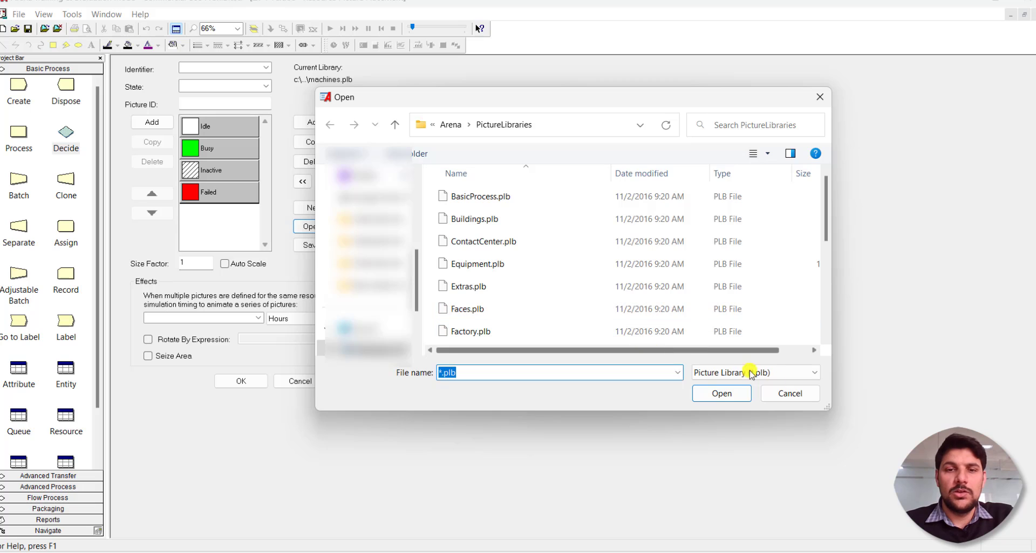
left_click(790, 393)
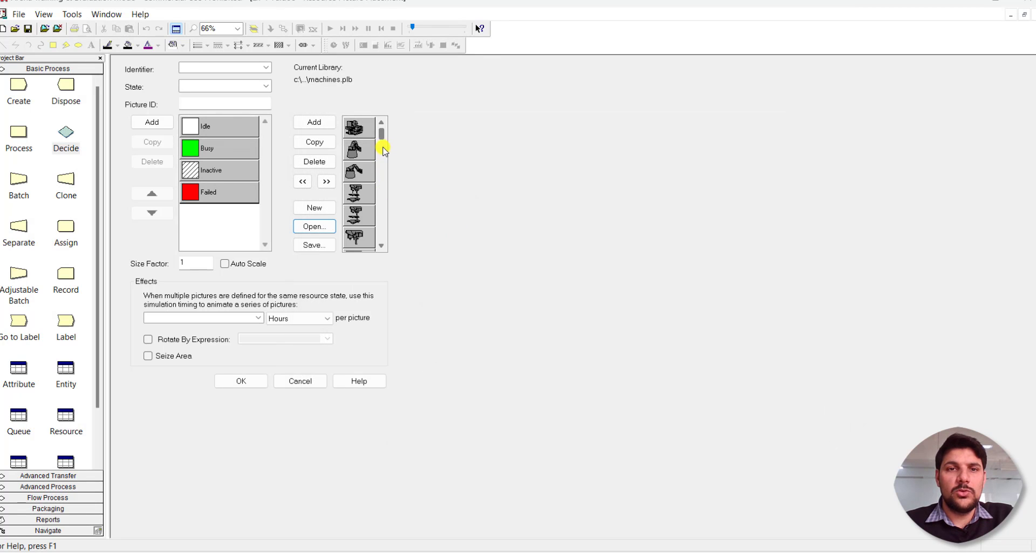
Step: Check which machine identifiers can be assigned to the resource picture, leaving the placement without making changes
left_click(266, 67)
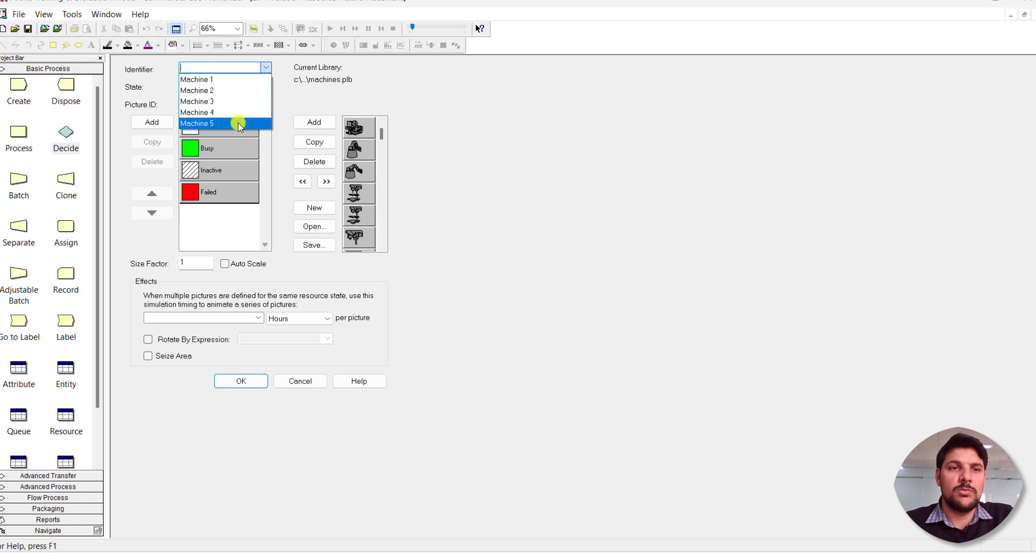
left_click(298, 379)
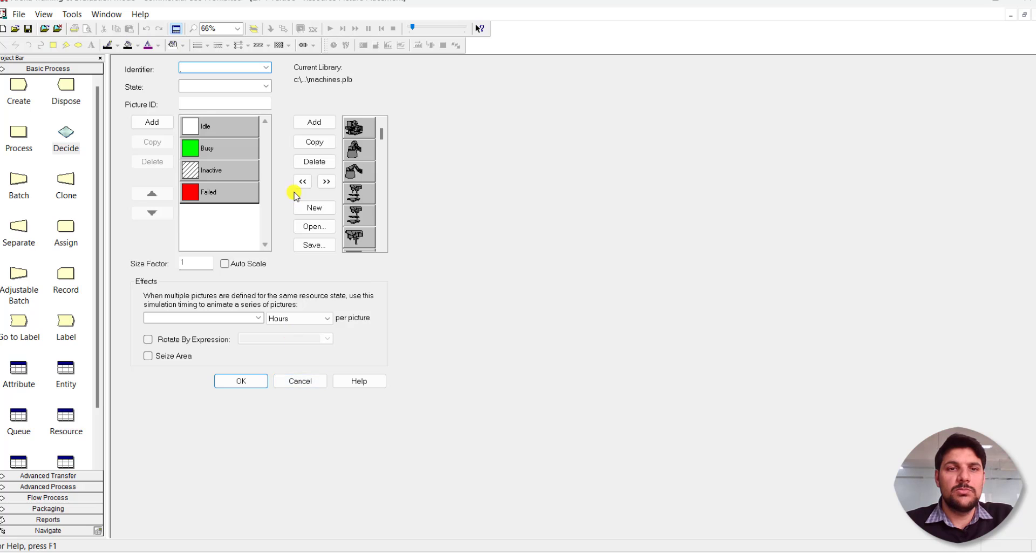
left_click(292, 381)
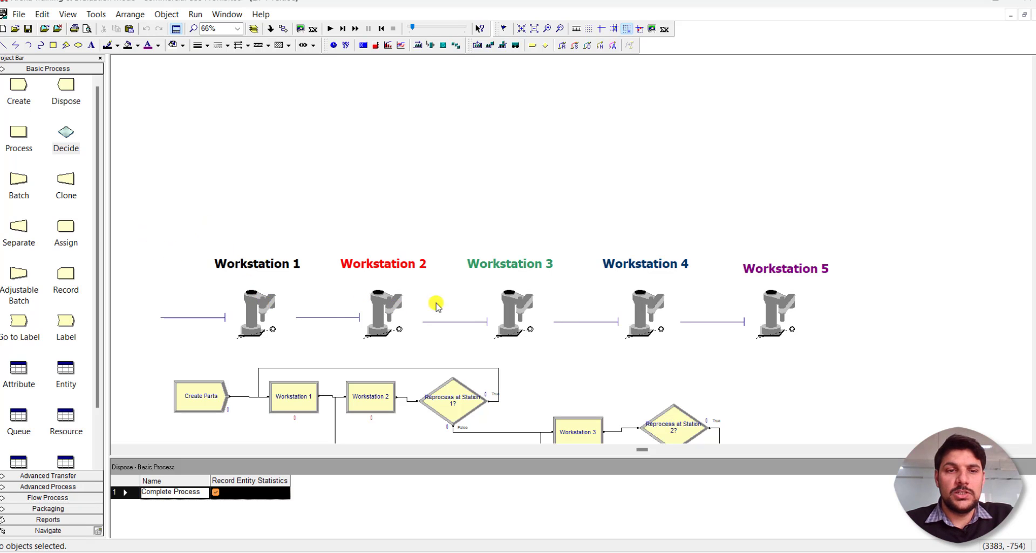
Step: Review the replication parameters in the run setup, including number of replications, replication length and base time units
scroll(336, 321, "down", 5)
scroll(336, 327, "up", 5)
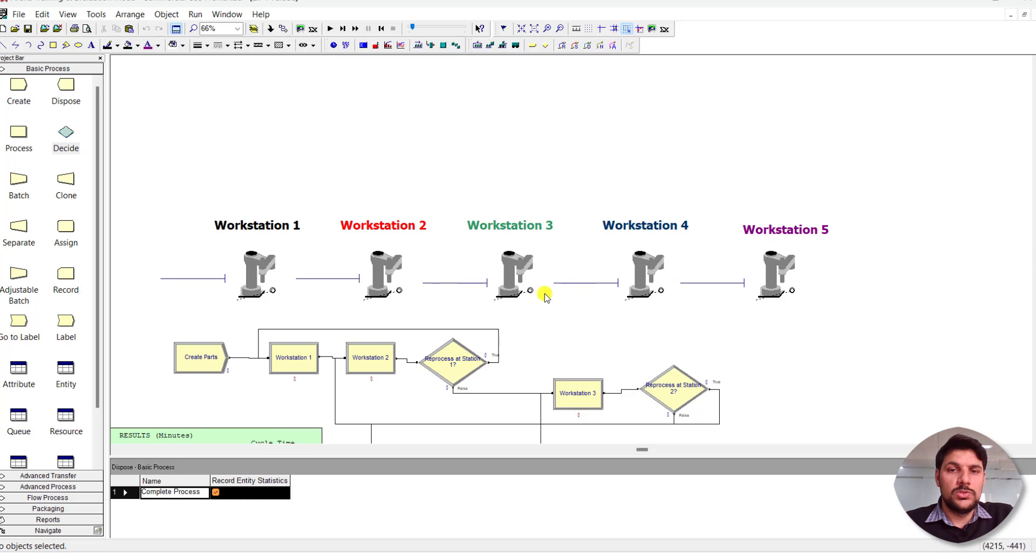
scroll(557, 296, "down", 4)
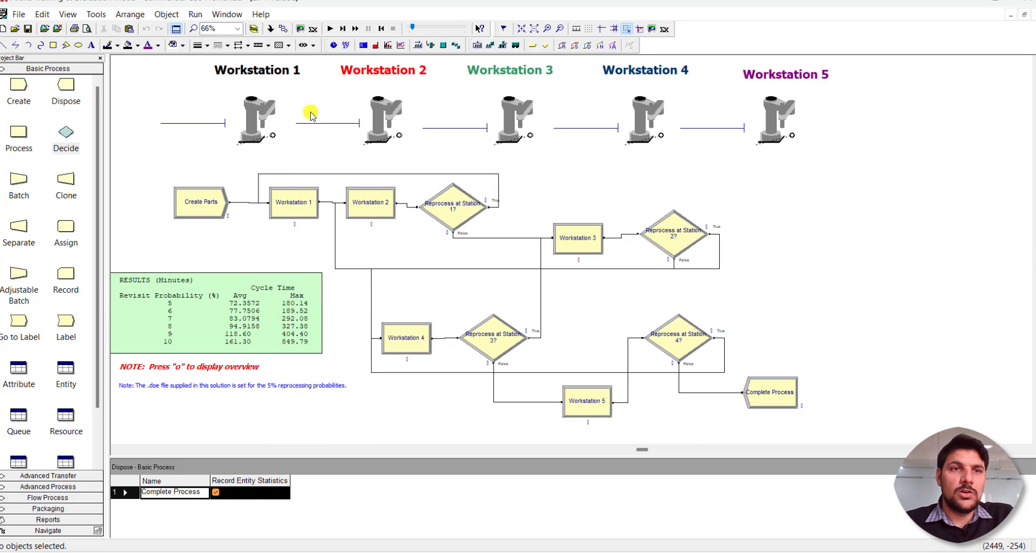
left_click(195, 15)
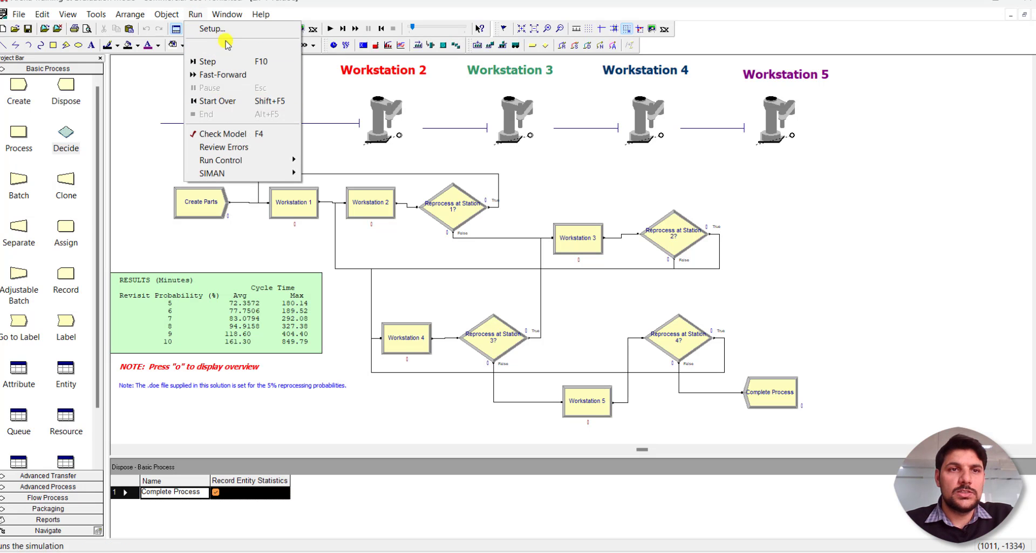
left_click(222, 28)
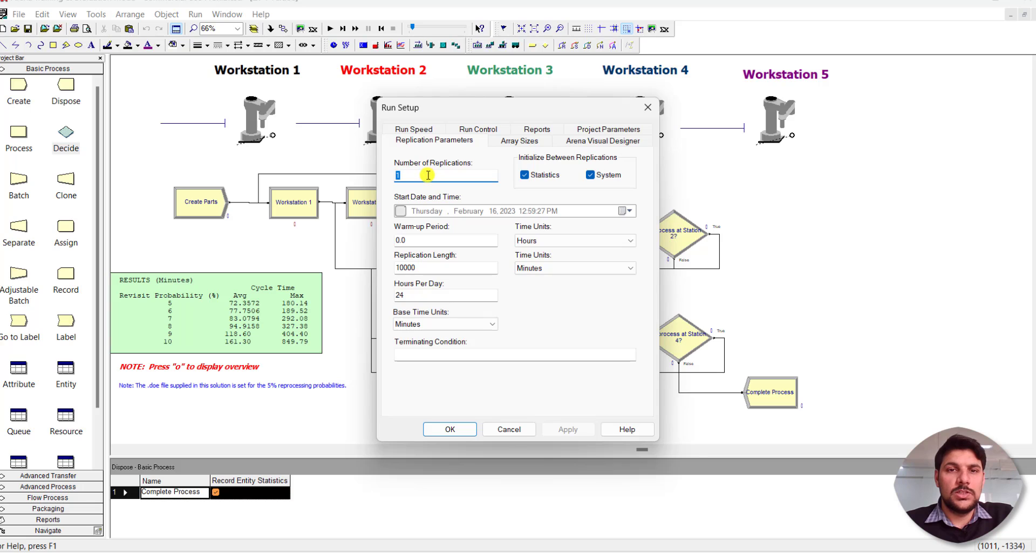
left_click(432, 265)
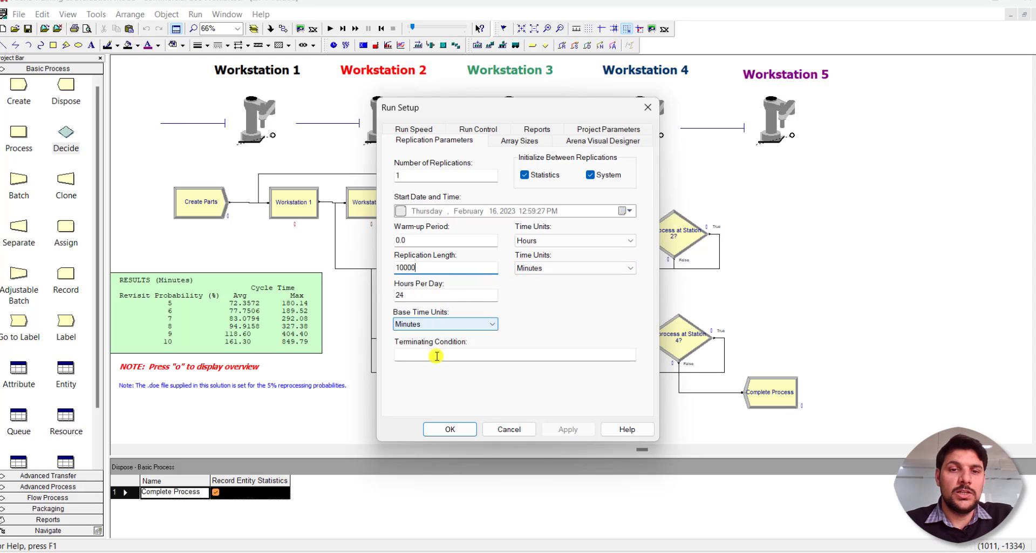
left_click(441, 428)
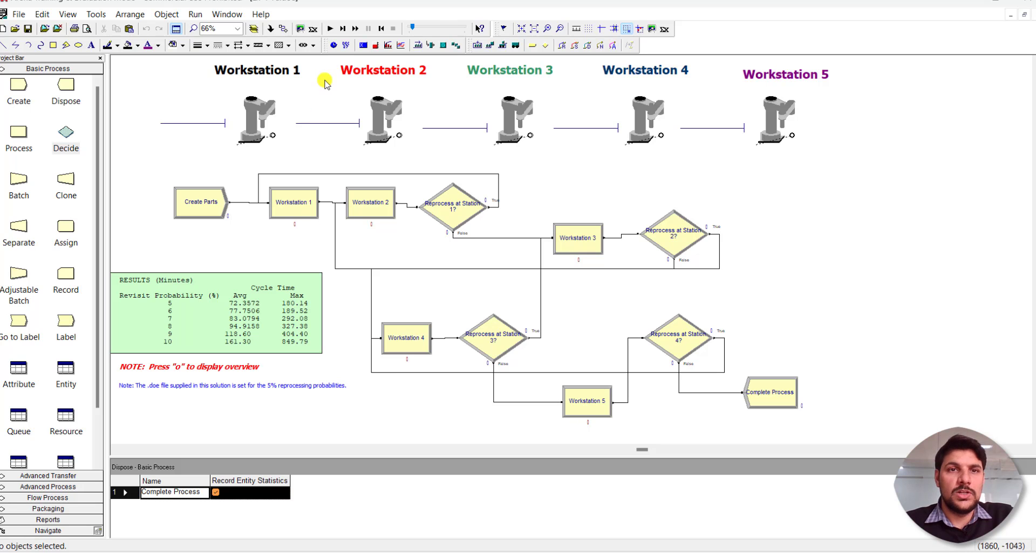
Step: Run the simulation with animation and display the Basic Process modules during the run
left_click(330, 28)
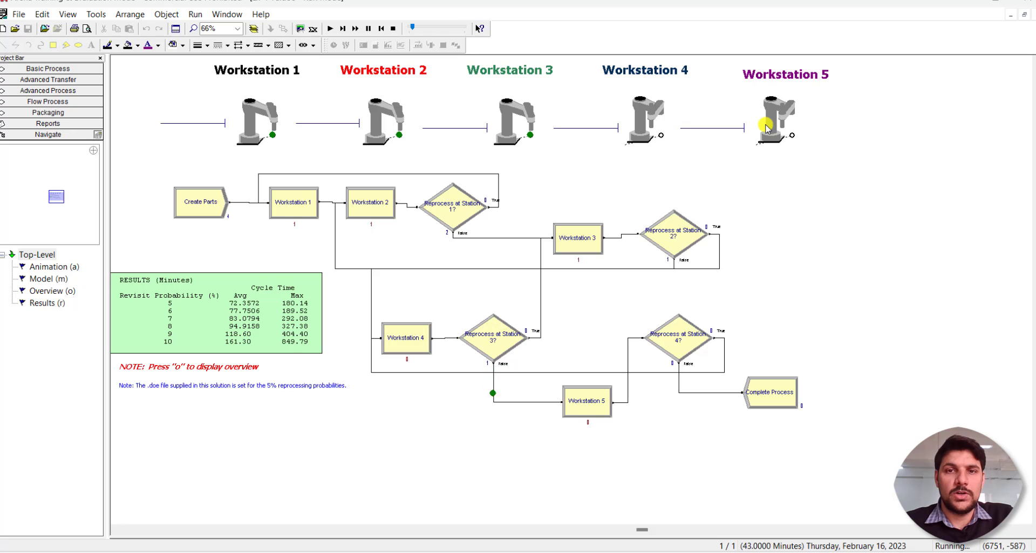
left_click(70, 68)
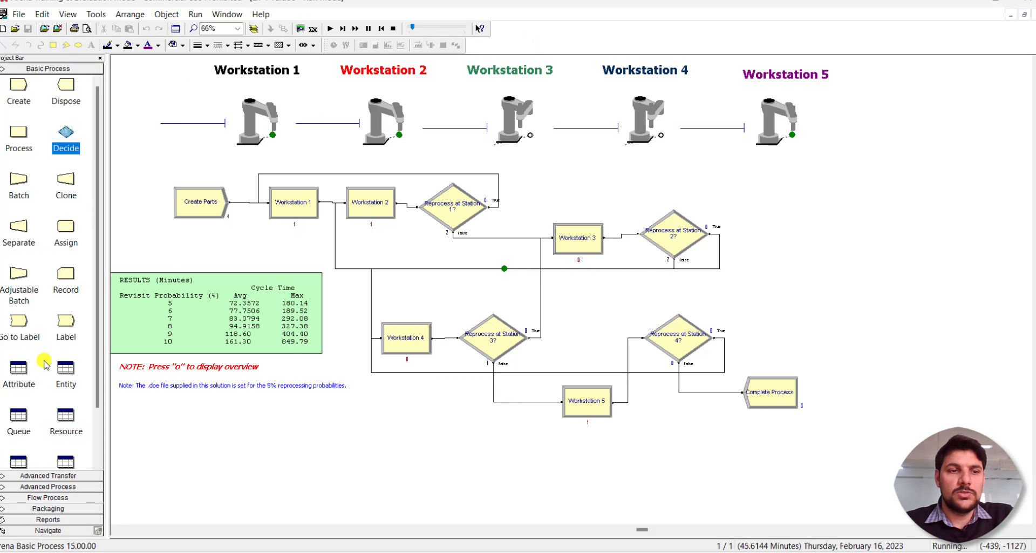
Step: Show the Entity, Queue and Resource data tables below the model view while the simulation runs
left_click(66, 369)
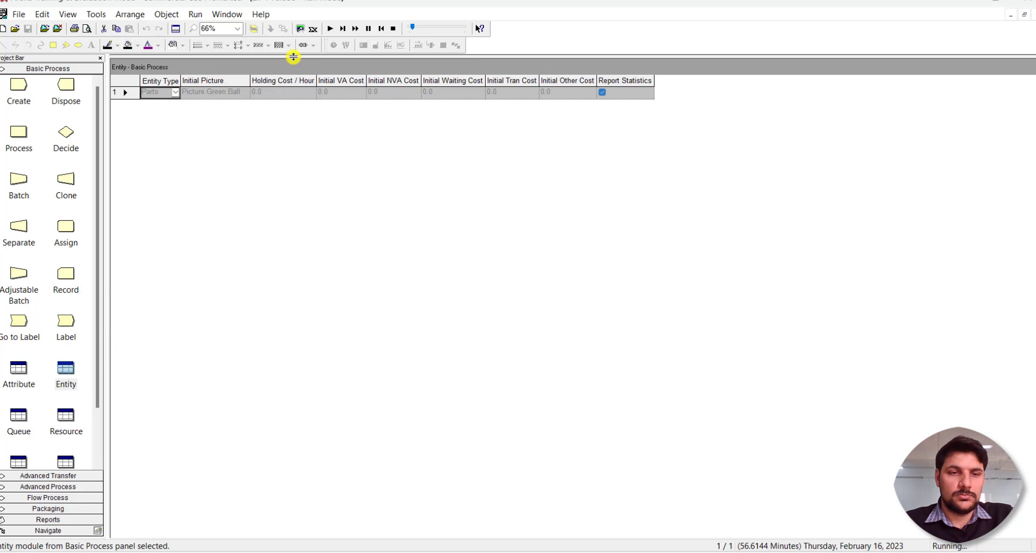
left_click_drag(293, 57, 255, 398)
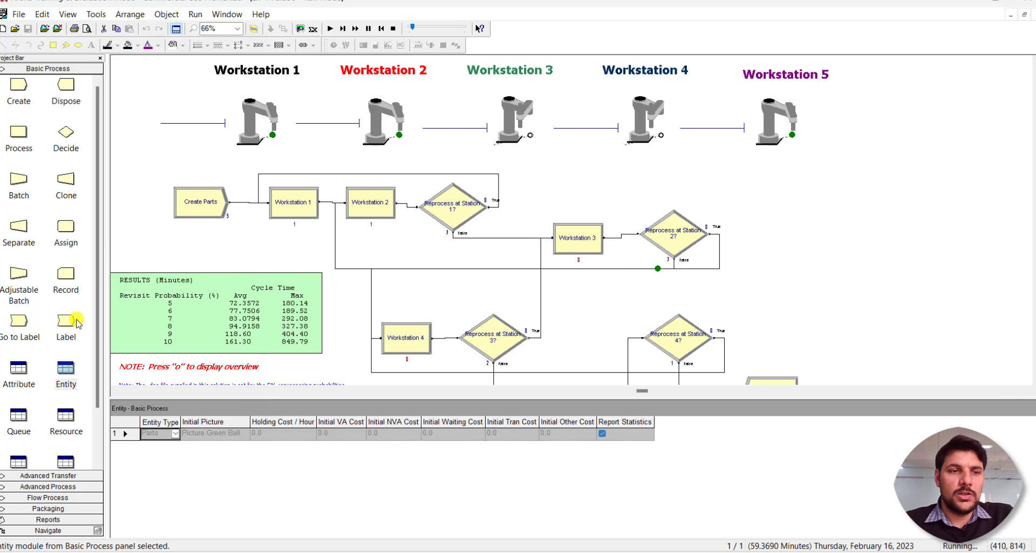
scroll(24, 405, "down", 2)
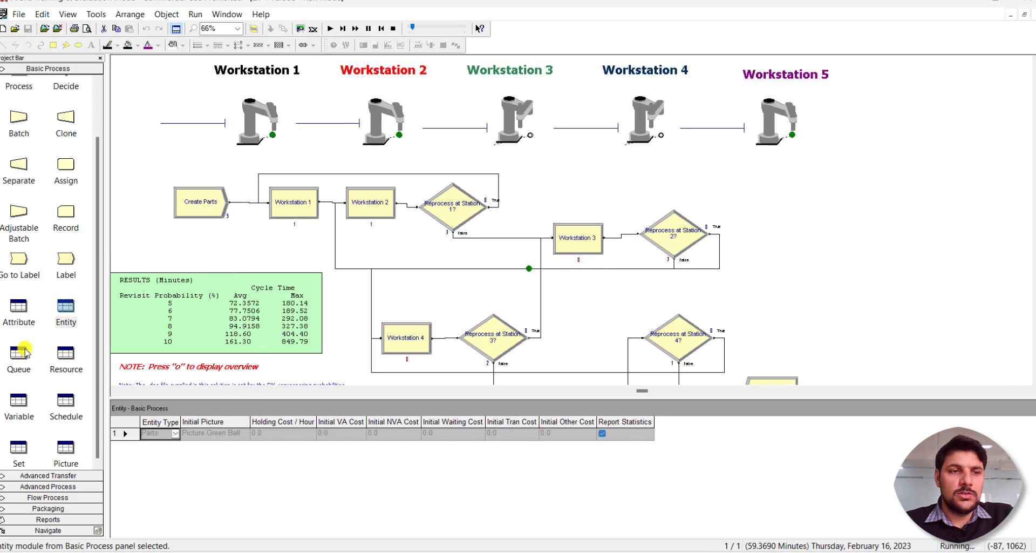
left_click(21, 354)
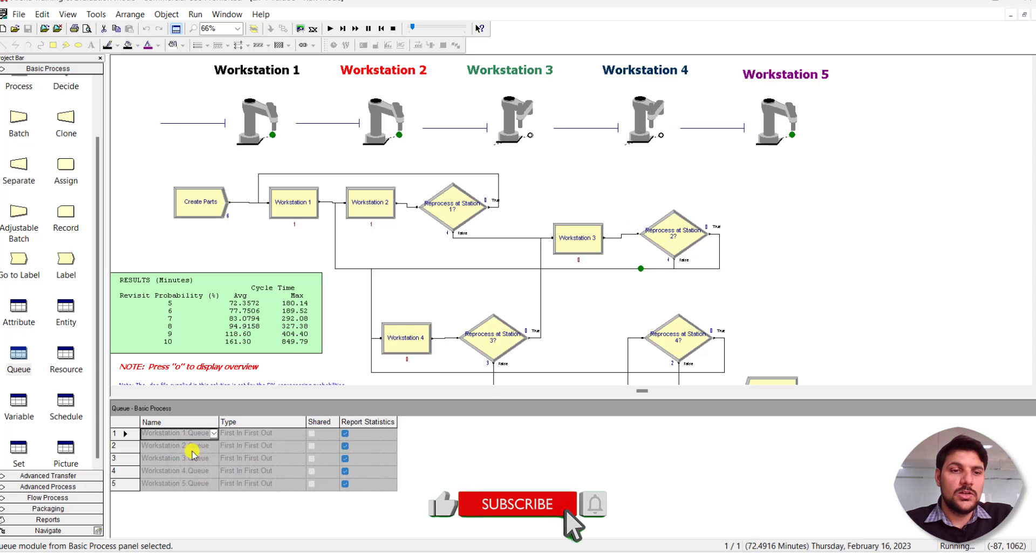
left_click(72, 359)
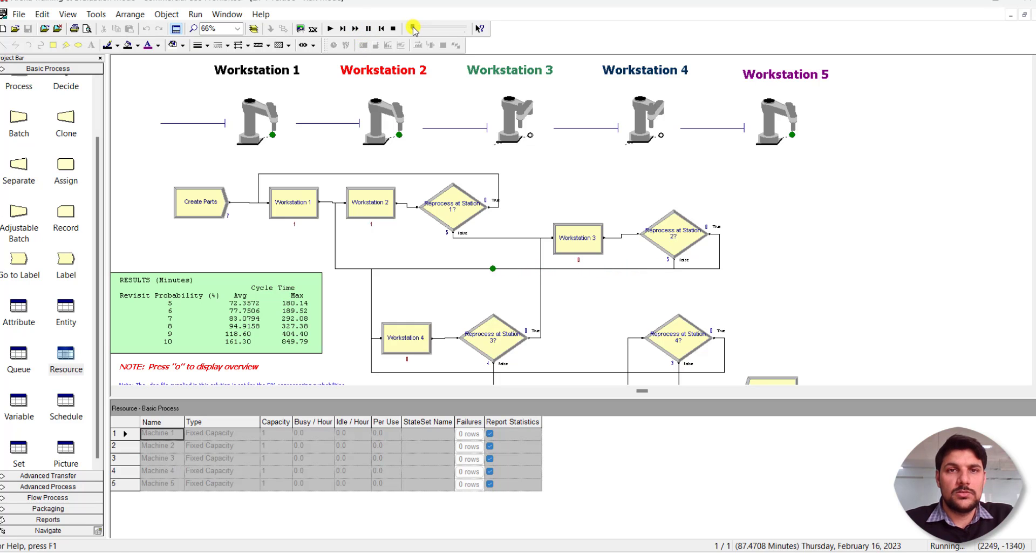
Step: Fast-forward the simulation to completion, open the results and examine the Entity section of the Category Overview report
left_click(357, 29)
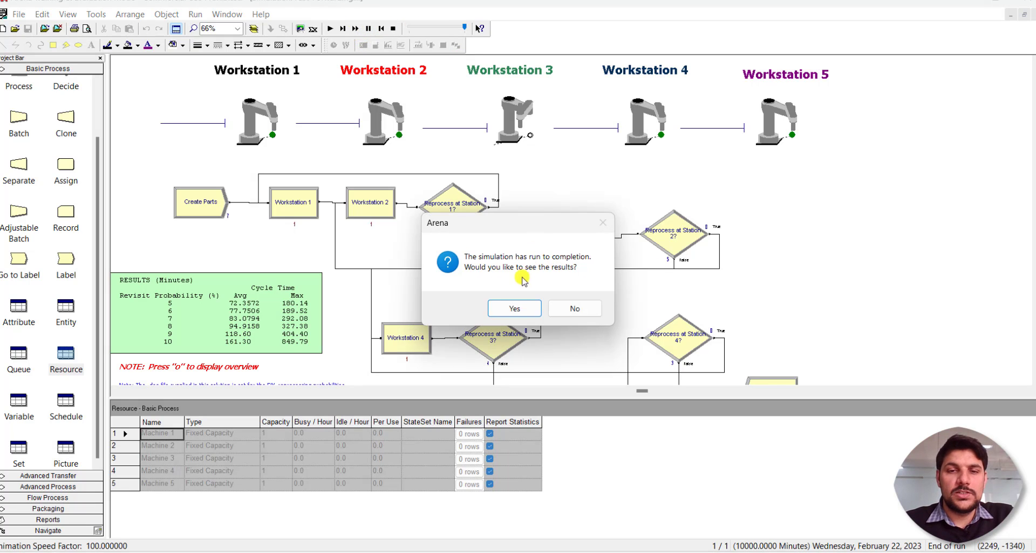
left_click(515, 308)
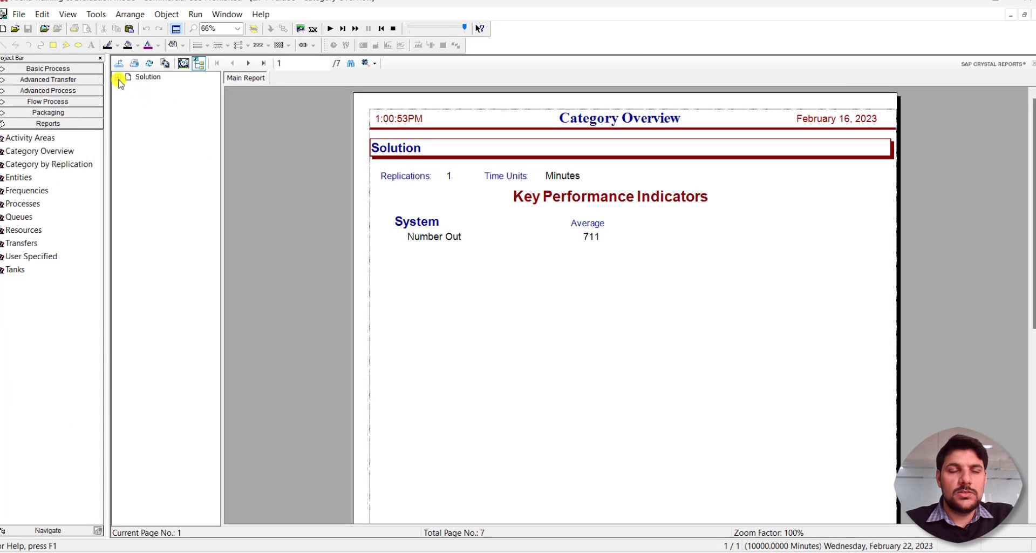
left_click(118, 77)
left_click(154, 86)
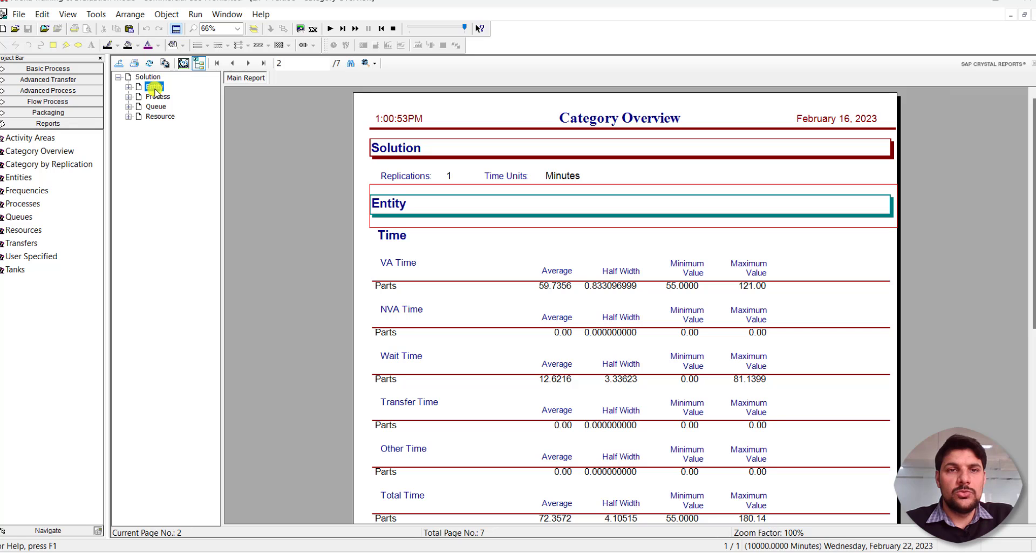
scroll(363, 281, "down", 1)
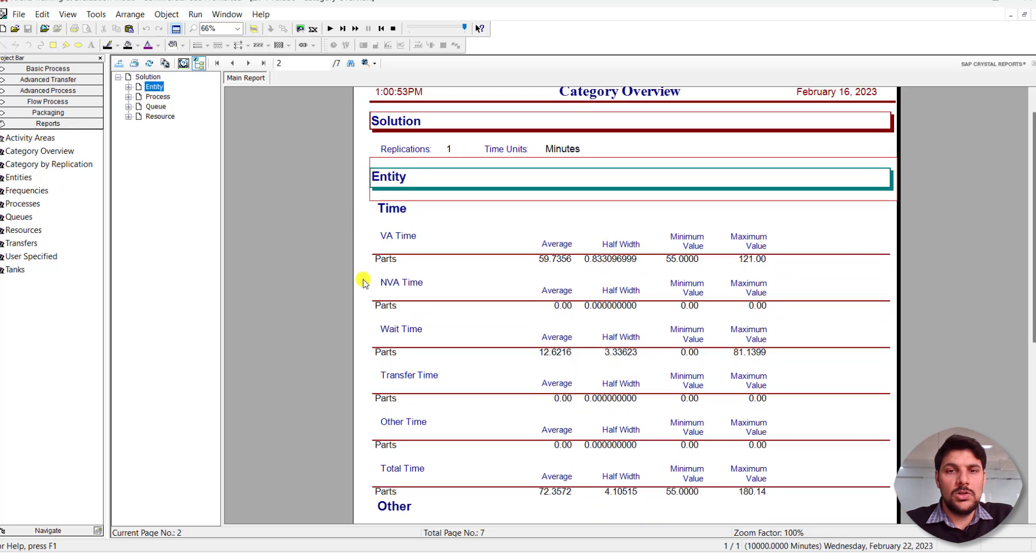
scroll(362, 281, "down", 3)
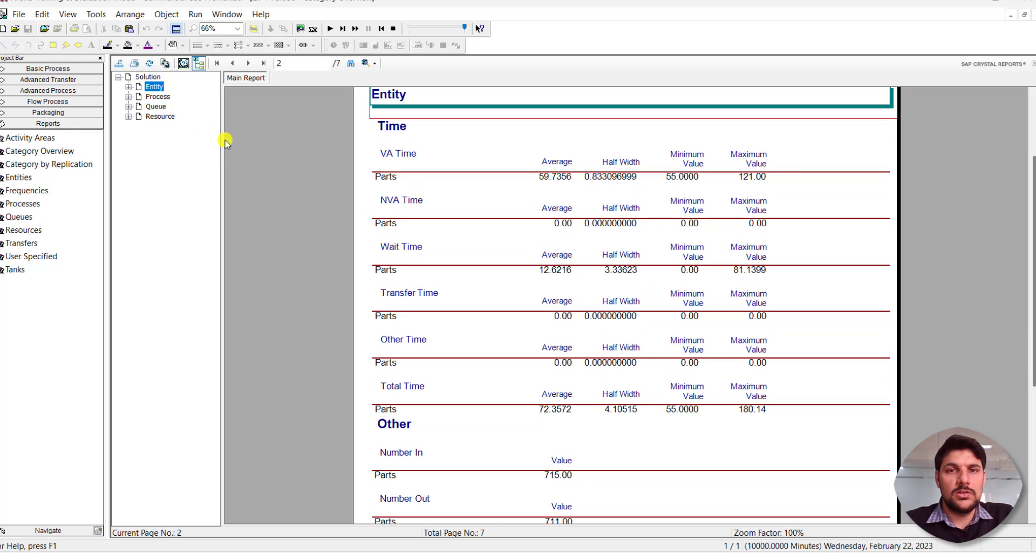
Step: Review the Queue and Resource statistics in the report, and end the simulation run to return to the model
left_click(158, 96)
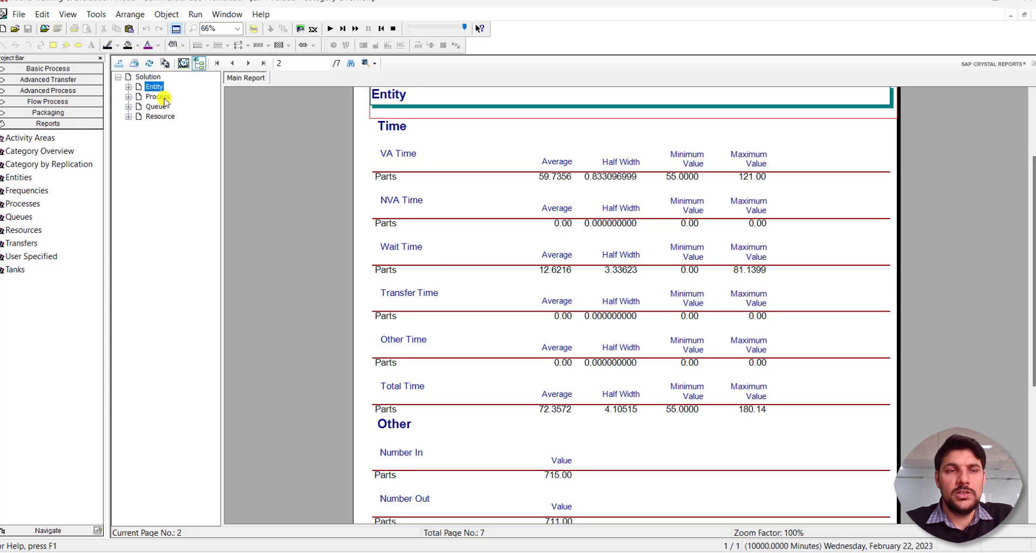
left_click(156, 107)
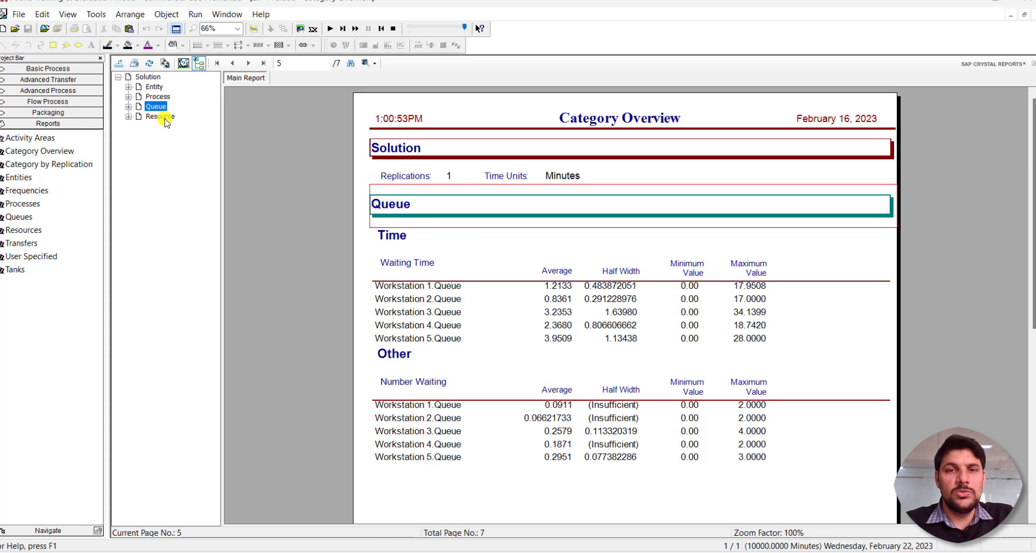
left_click(164, 118)
scroll(367, 290, "down", 3)
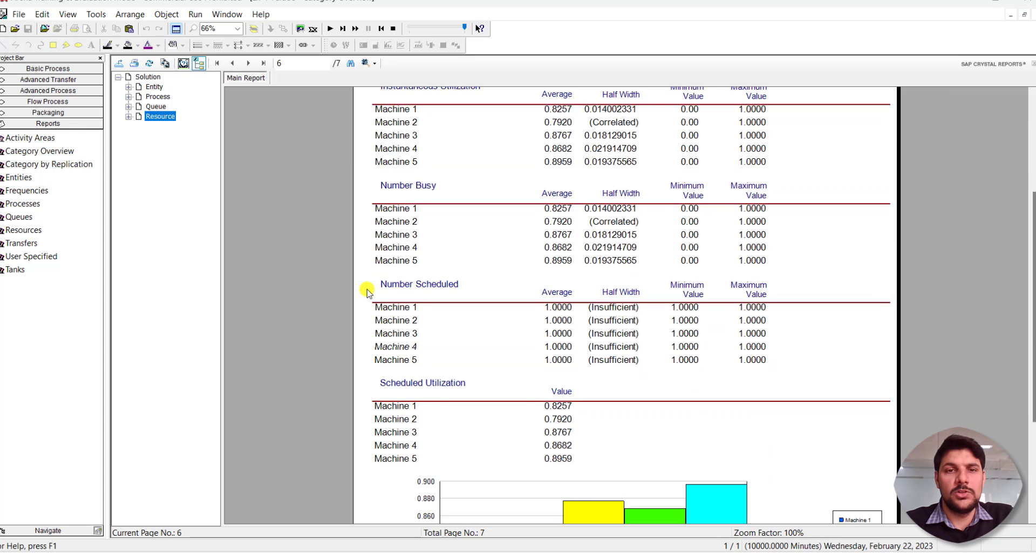
scroll(367, 290, "down", 3)
left_click(395, 30)
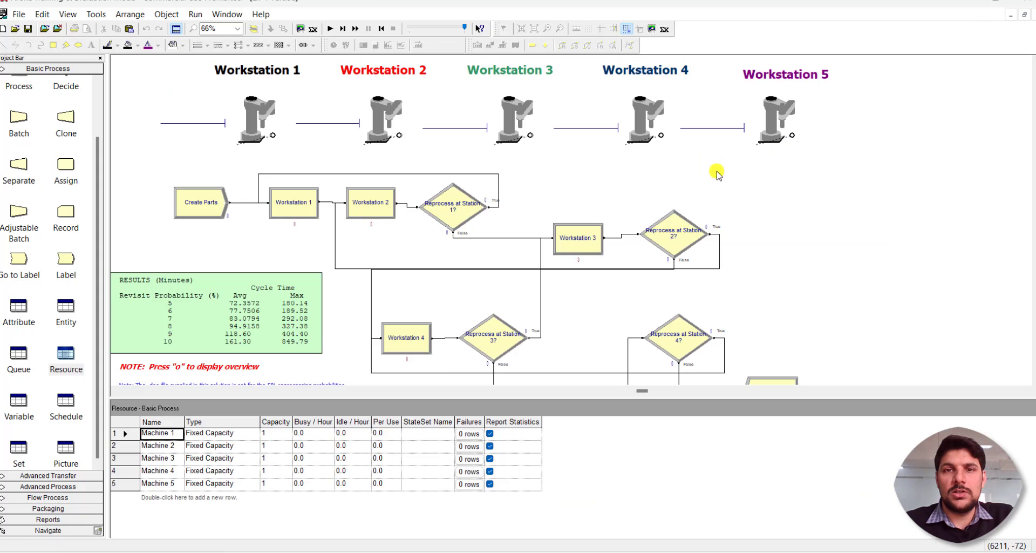
left_click(1033, 14)
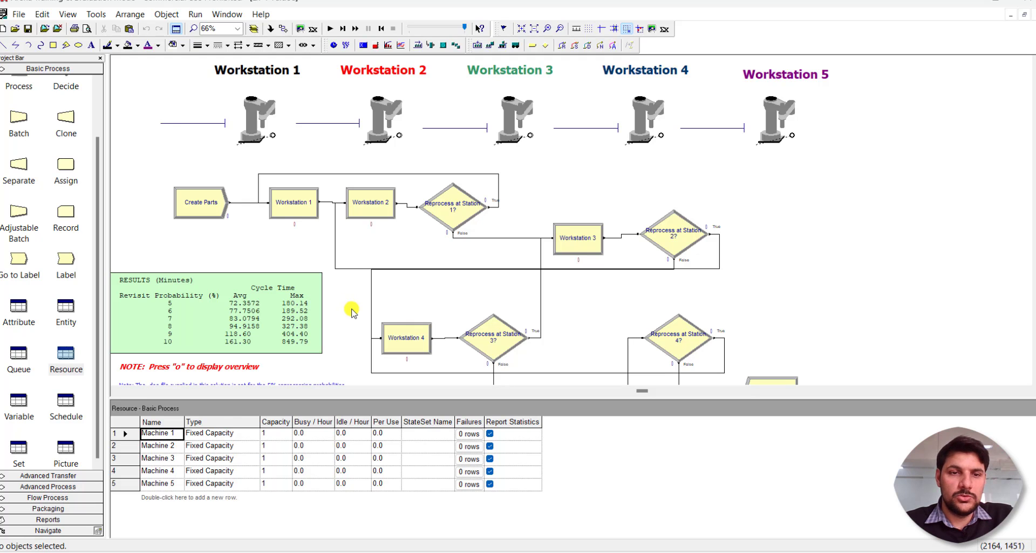
Step: Set Percent True to 6 for all four Decide modules, Reprocess at Station 1? through Reprocess at Station 4?
scroll(350, 312, "up", 3)
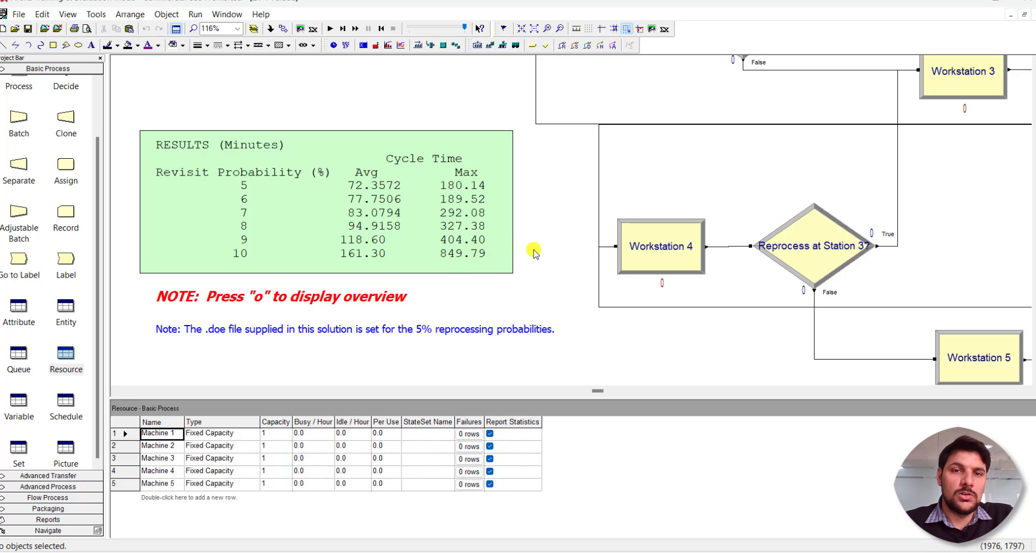
scroll(61, 159, "up", 2)
left_click(64, 142)
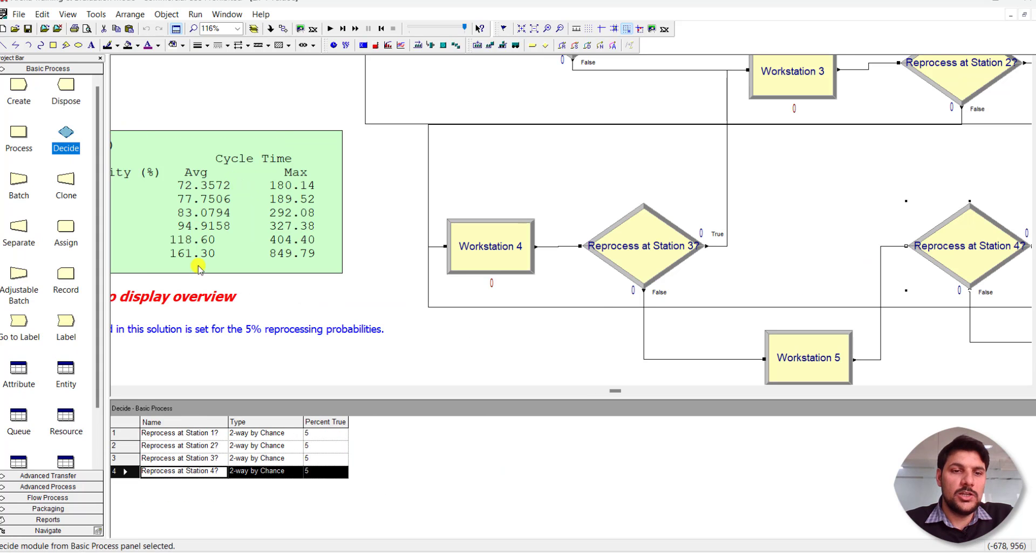
left_click(323, 436)
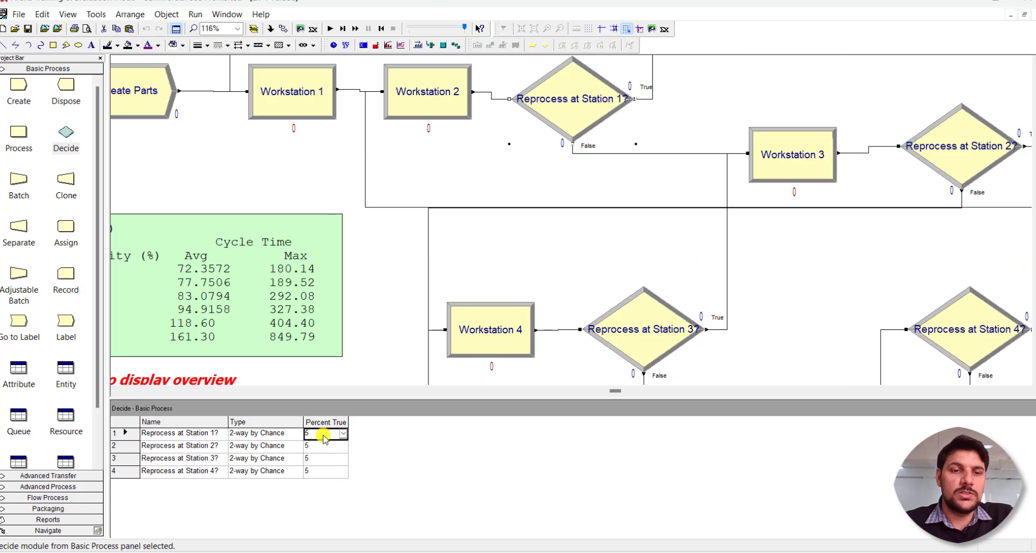
left_click(326, 433)
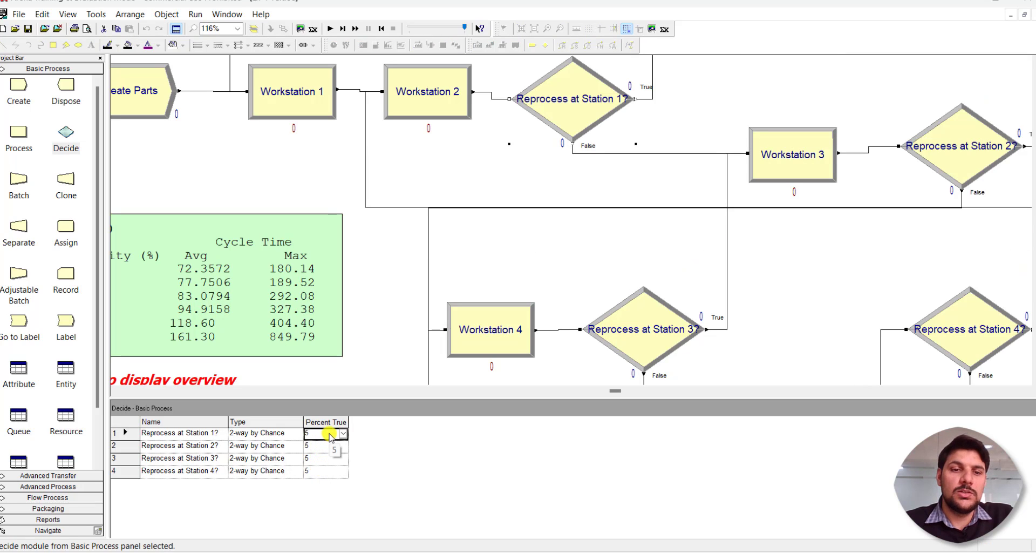
double_click(329, 433)
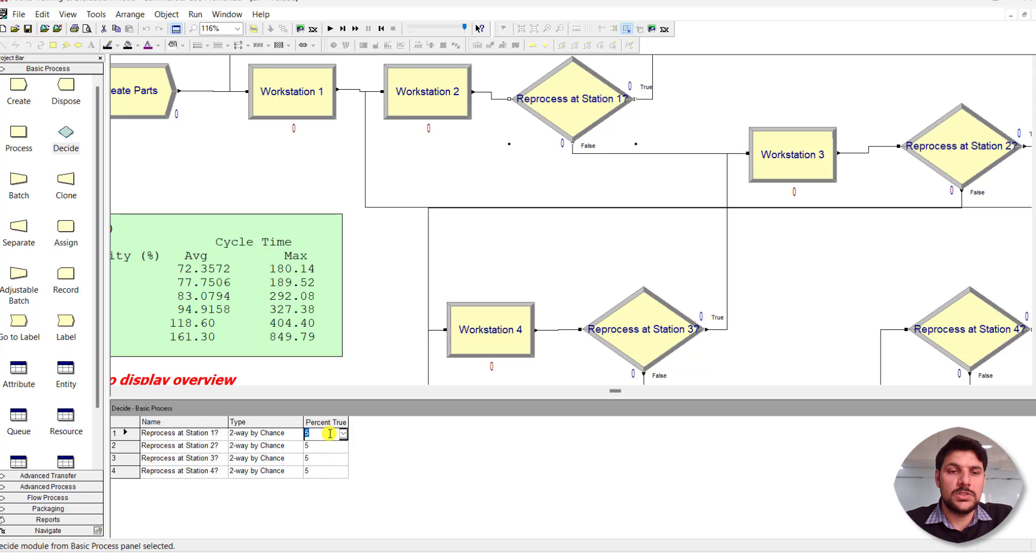
type("6")
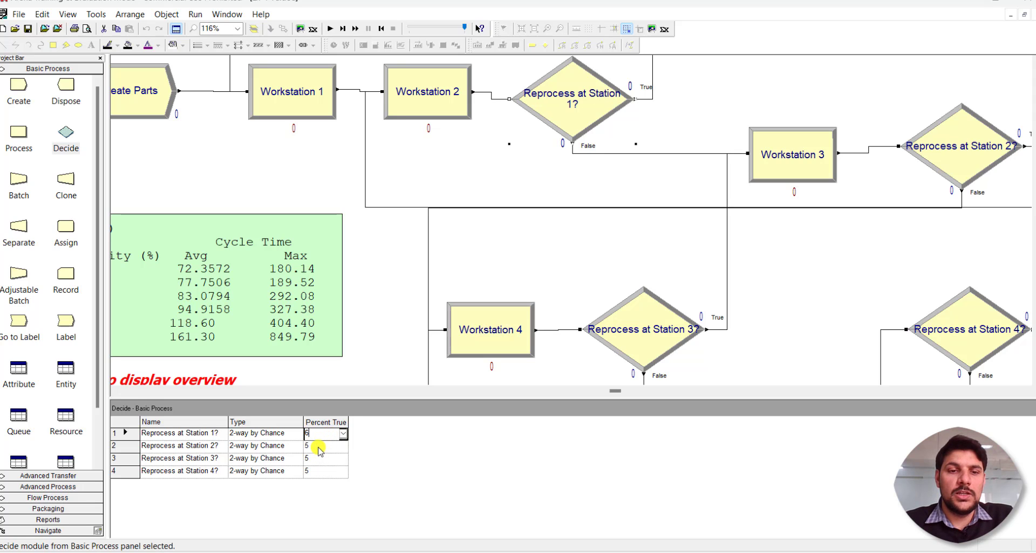
double_click(318, 446)
type("6")
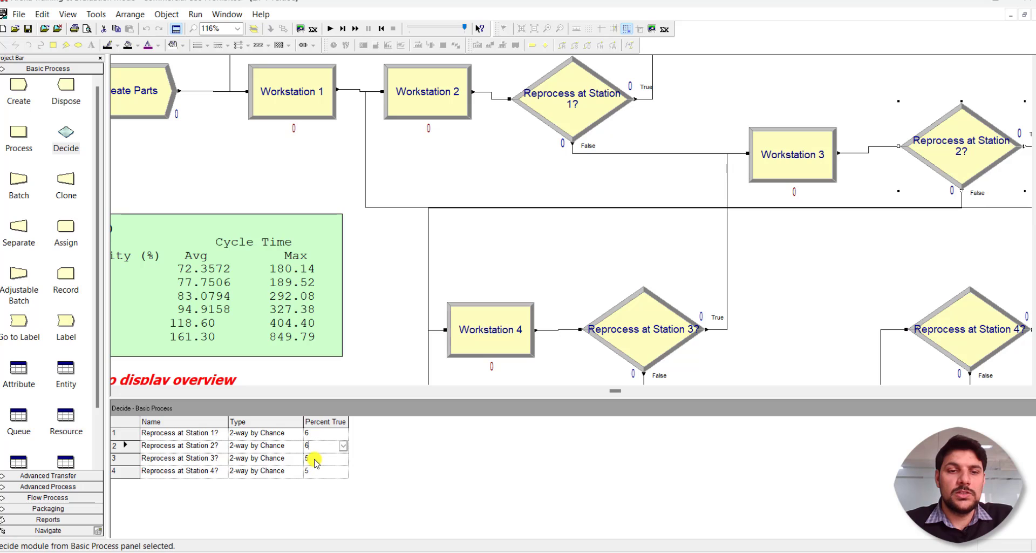
double_click(315, 458)
type("6")
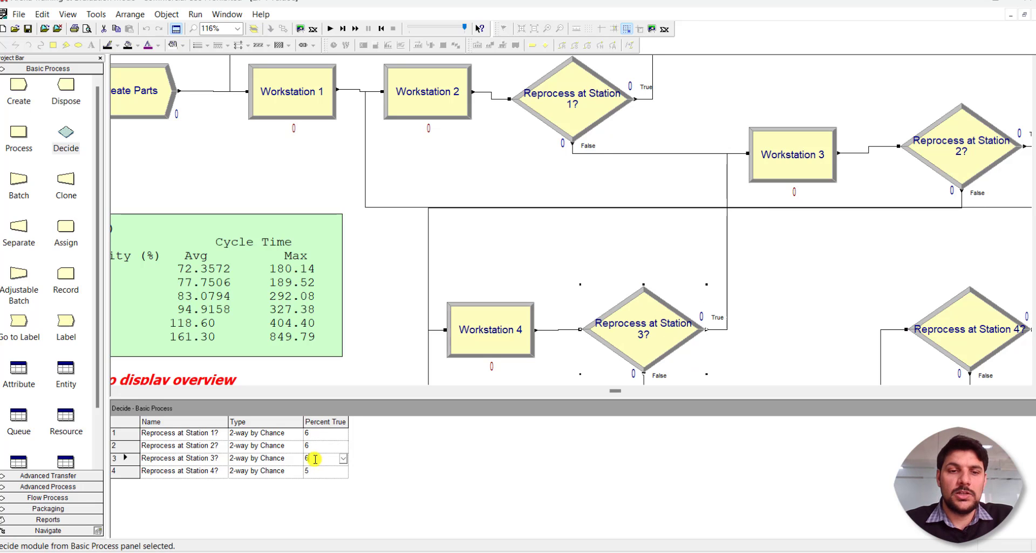
double_click(316, 471)
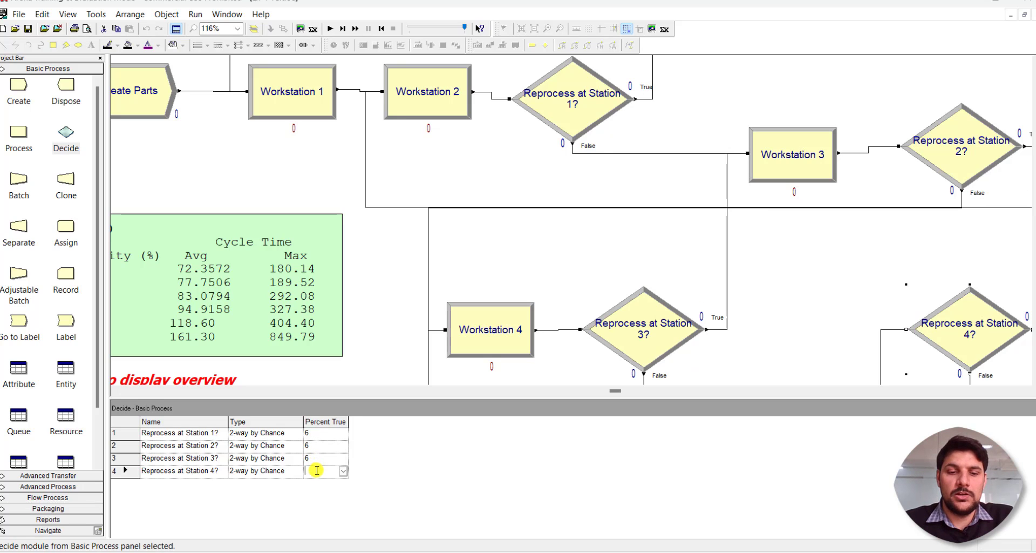
type("6")
left_click(365, 366)
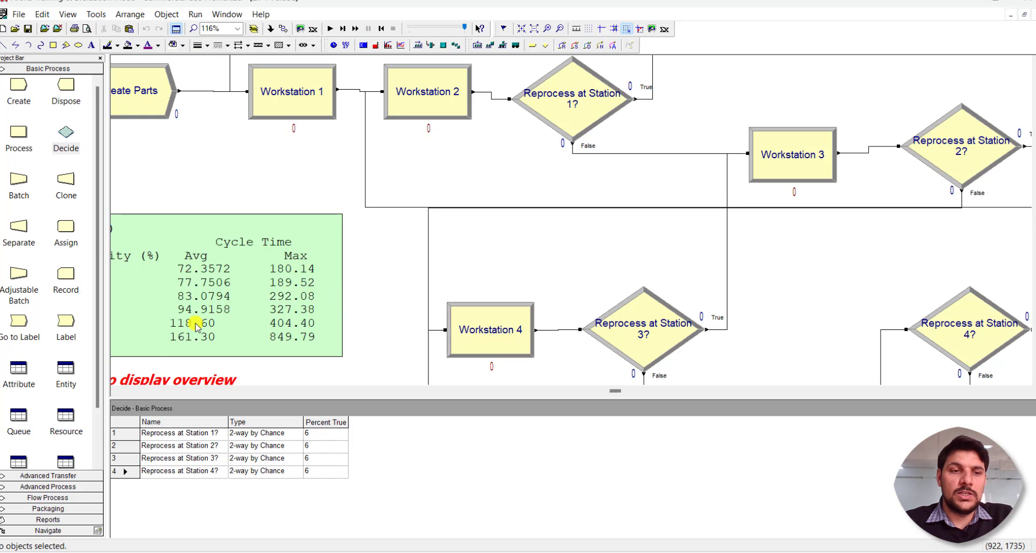
Step: Examine the results table of average and maximum cycle times for the different revisit probabilities
left_click(116, 390)
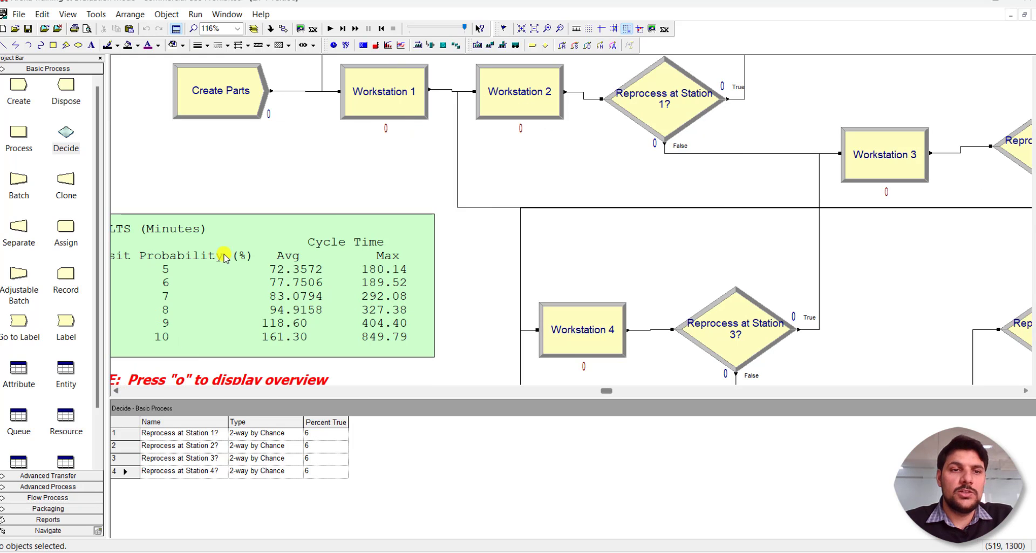
scroll(224, 257, "down", 3)
scroll(226, 257, "up", 6)
scroll(225, 257, "down", 3)
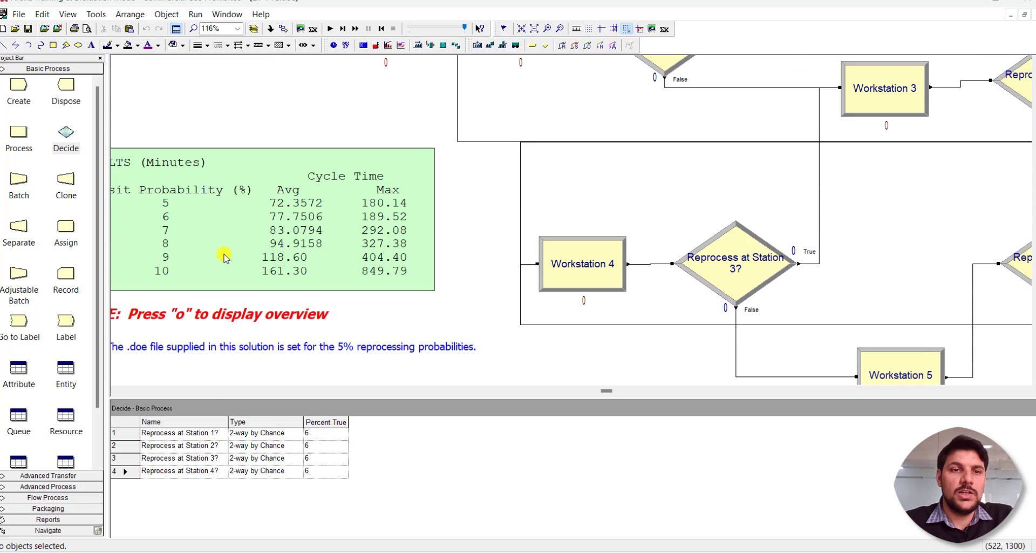